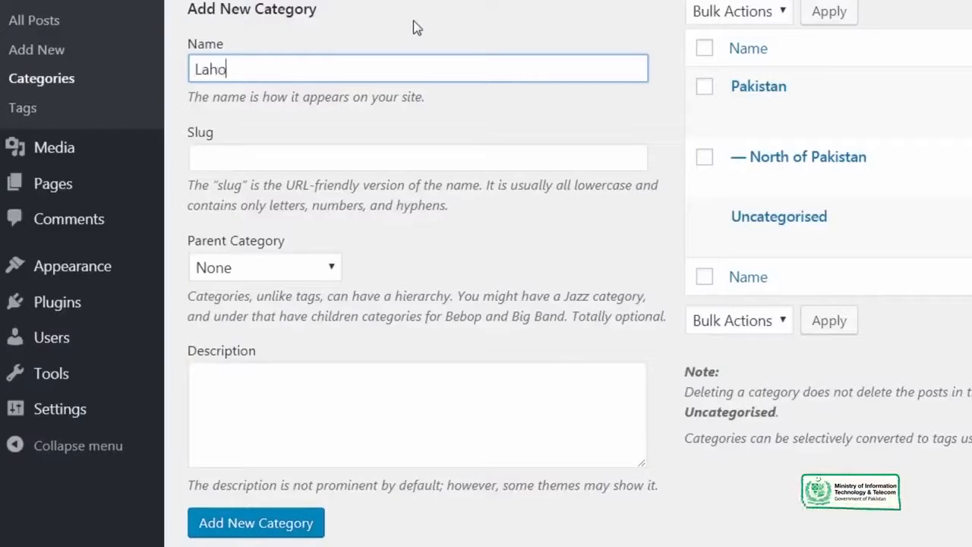
# Step: Add the category Lahore with Pakistan as its parent category
pyautogui.click(300, 159)
pyautogui.click(337, 453)
pyautogui.click(280, 266)
pyautogui.click(272, 317)
pyautogui.click(281, 524)
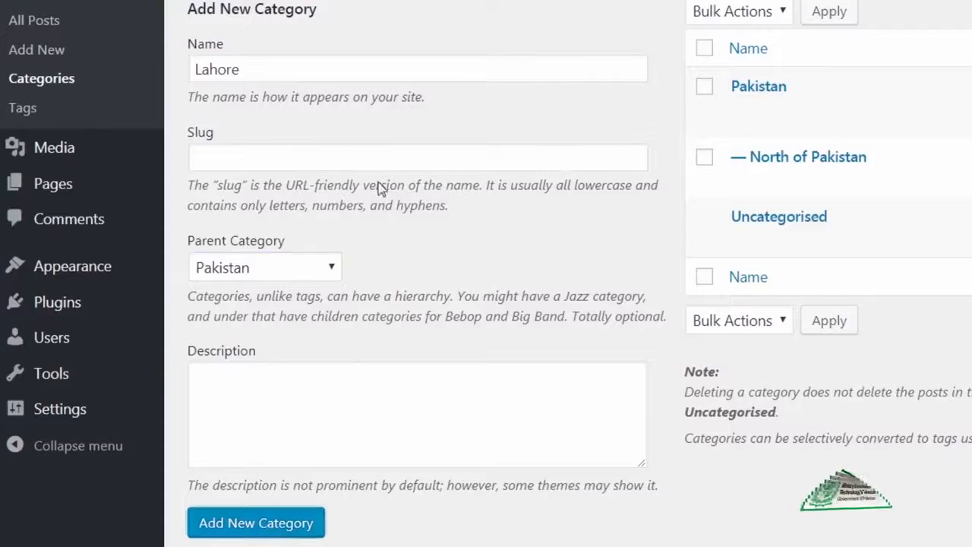
# Step: Add the categories Islamabad and Karachi, both under the parent category Pakistan
pyautogui.click(477, 71)
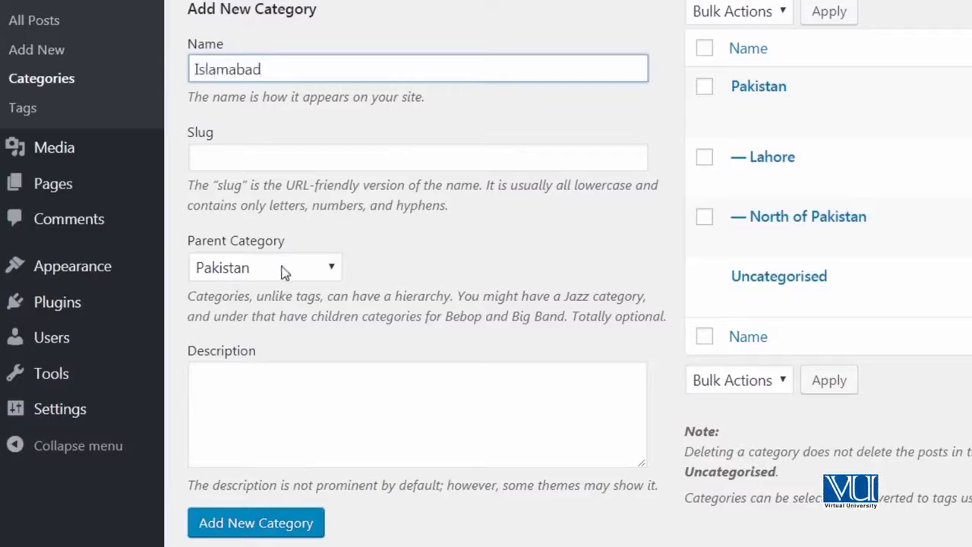
pyautogui.click(295, 517)
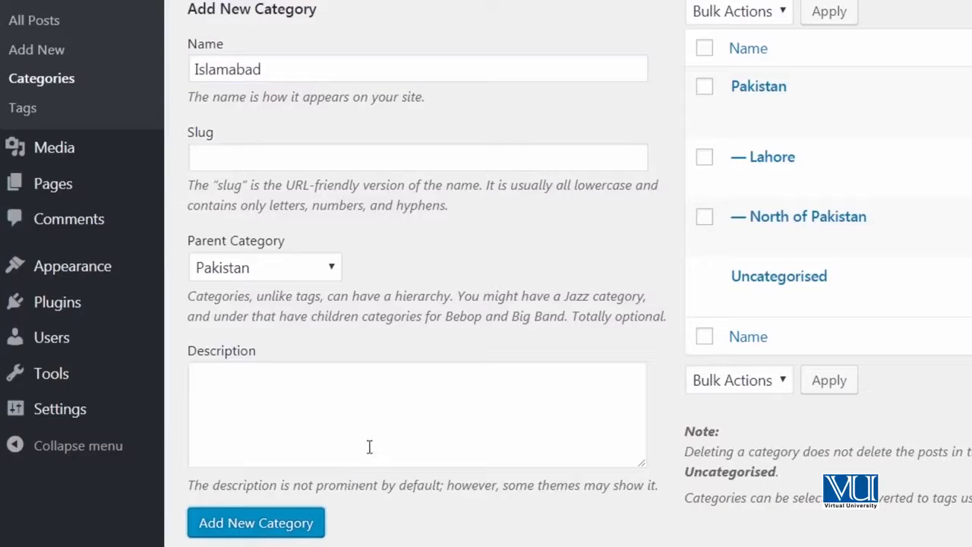
pyautogui.click(283, 67)
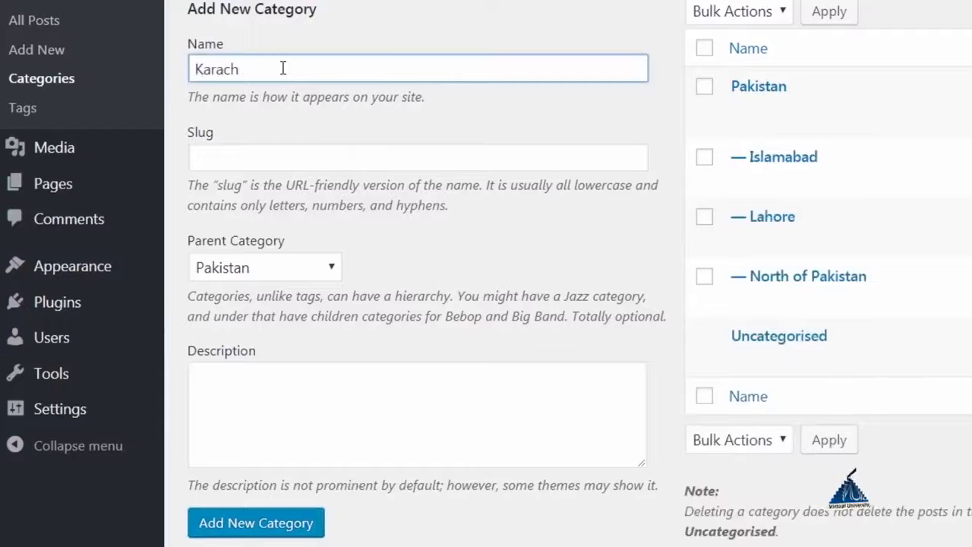
pyautogui.click(249, 524)
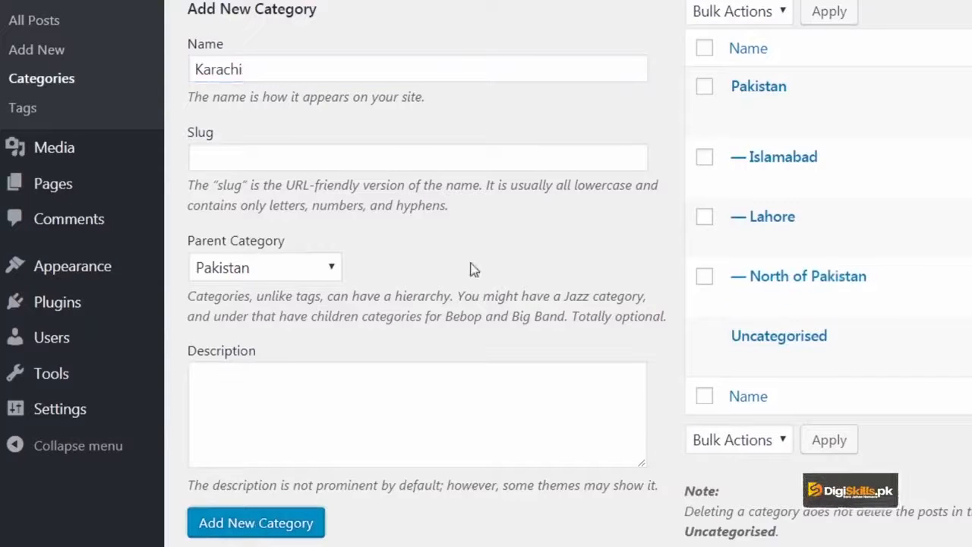
# Step: Add the categories Quetta and Peshawar, both under the parent category Pakistan
pyautogui.click(370, 81)
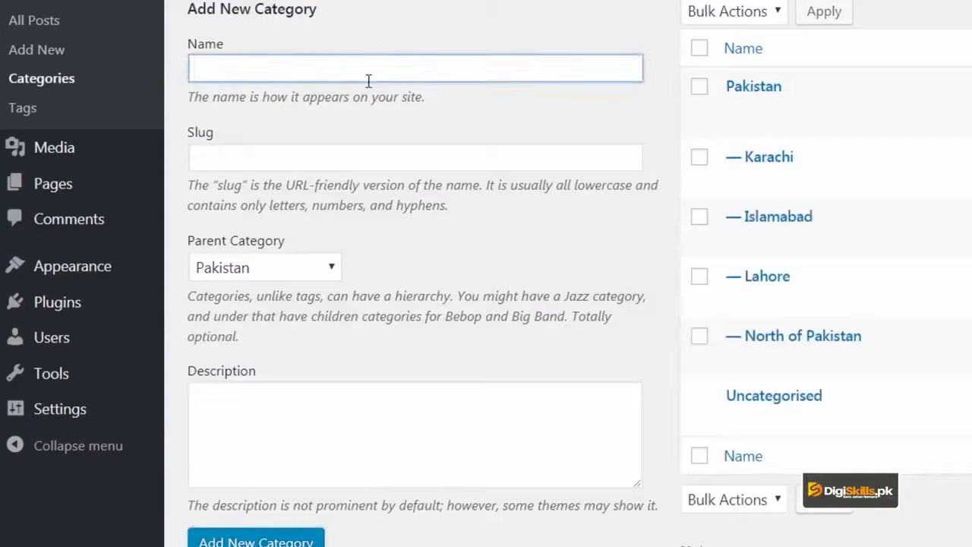
pyautogui.write('Quetta')
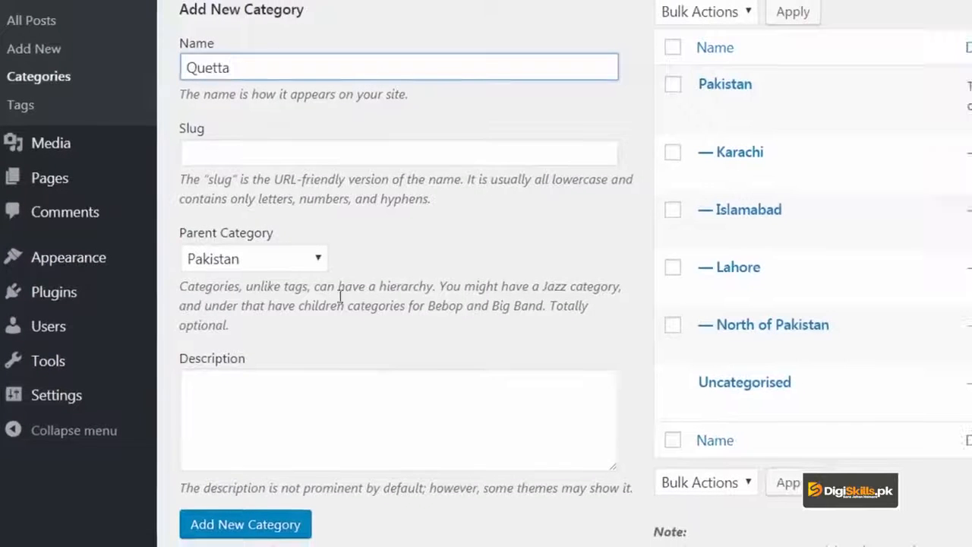
pyautogui.click(277, 535)
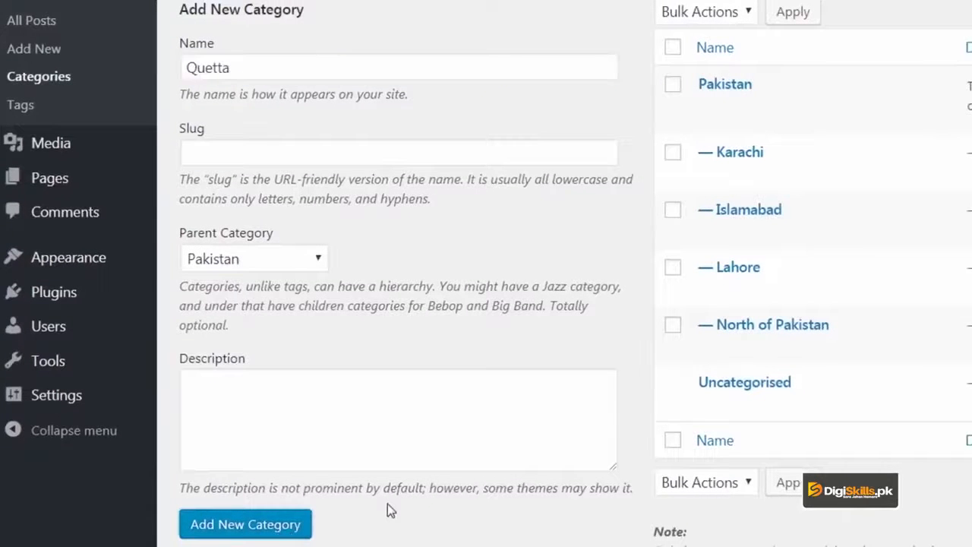
pyautogui.click(328, 74)
pyautogui.write('Peshawar')
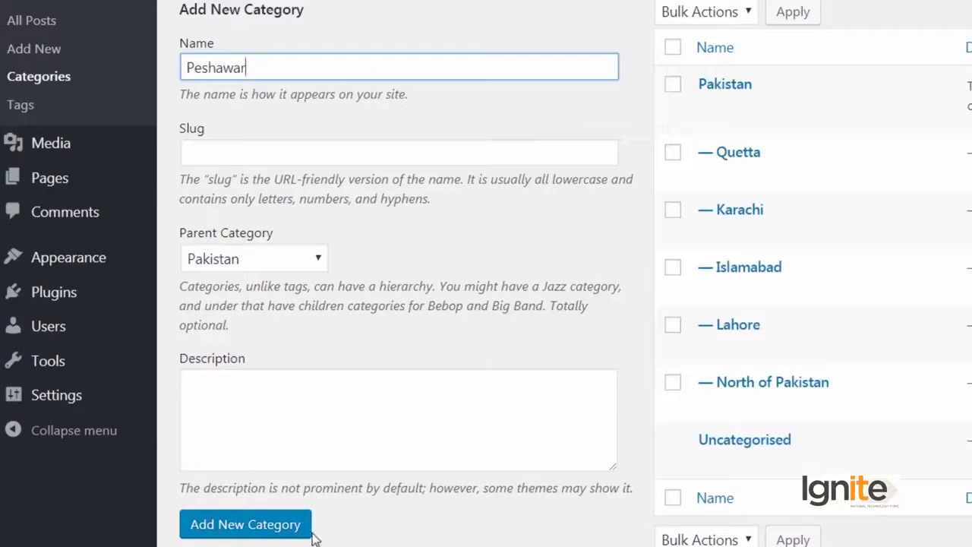
pyautogui.click(295, 534)
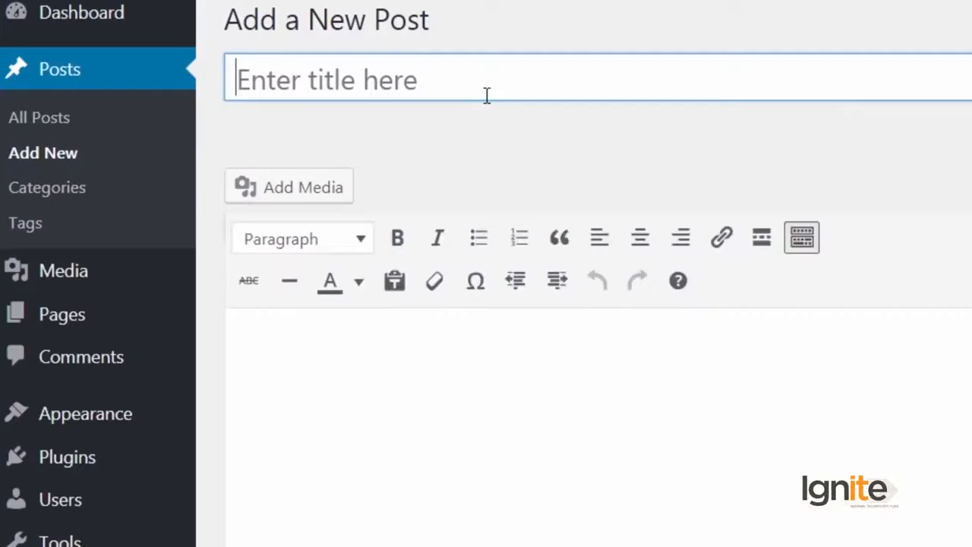
# Step: Title the new post Sialkot and write the body text "Sialkot is known for the footballs of the world"
pyautogui.write('Sialkot')
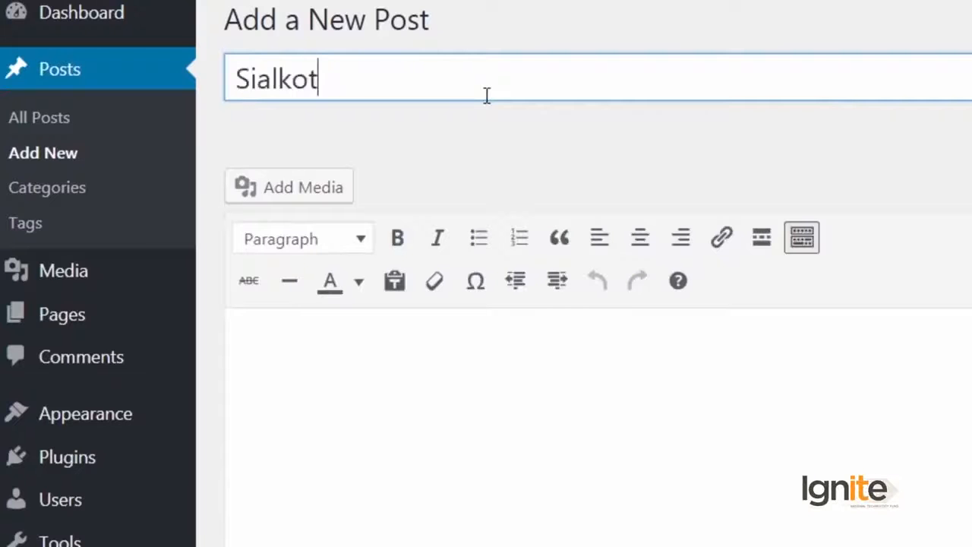
pyautogui.press('Tab')
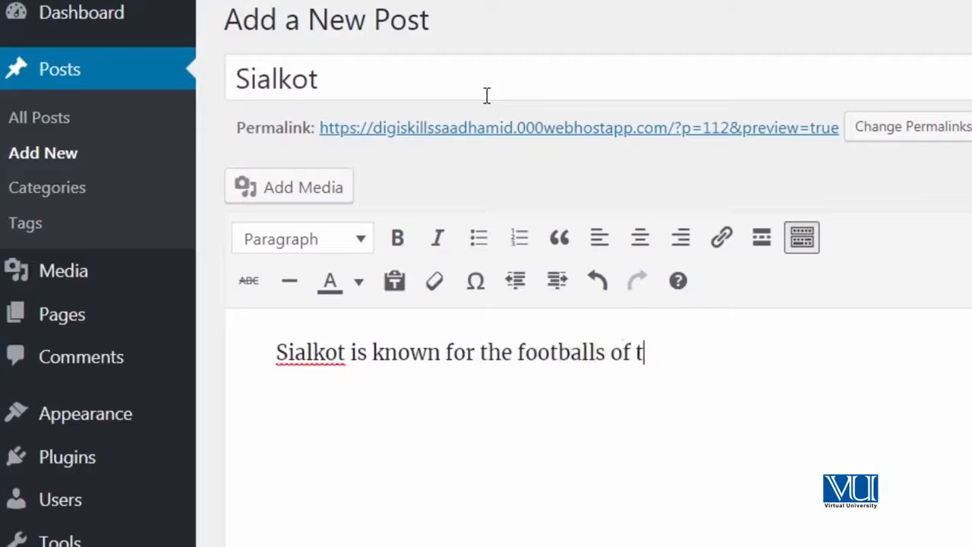
# Step: Search Google Images for "sialkot football" in a new browser tab
pyautogui.click(788, 13)
pyautogui.write('sialkot foo')
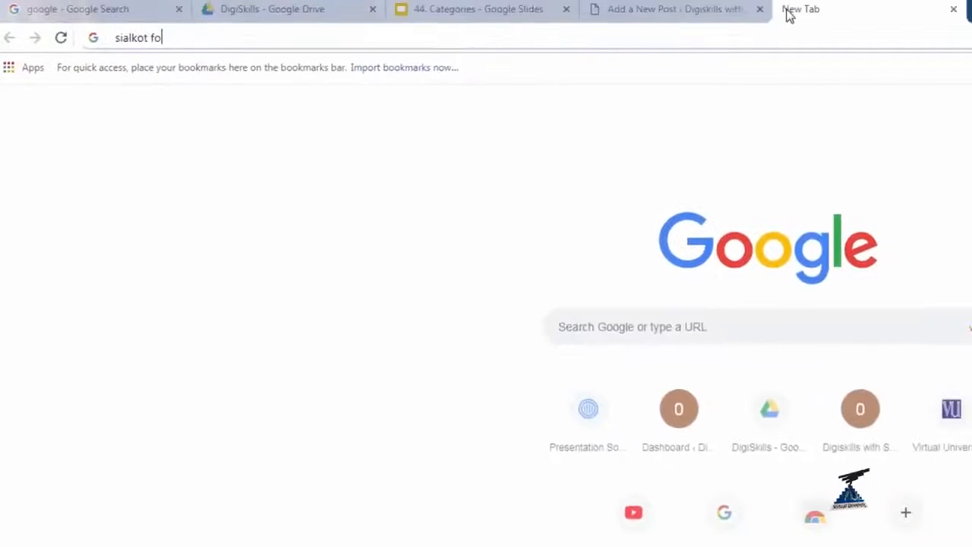
pyautogui.write('tball')
pyautogui.press('Return')
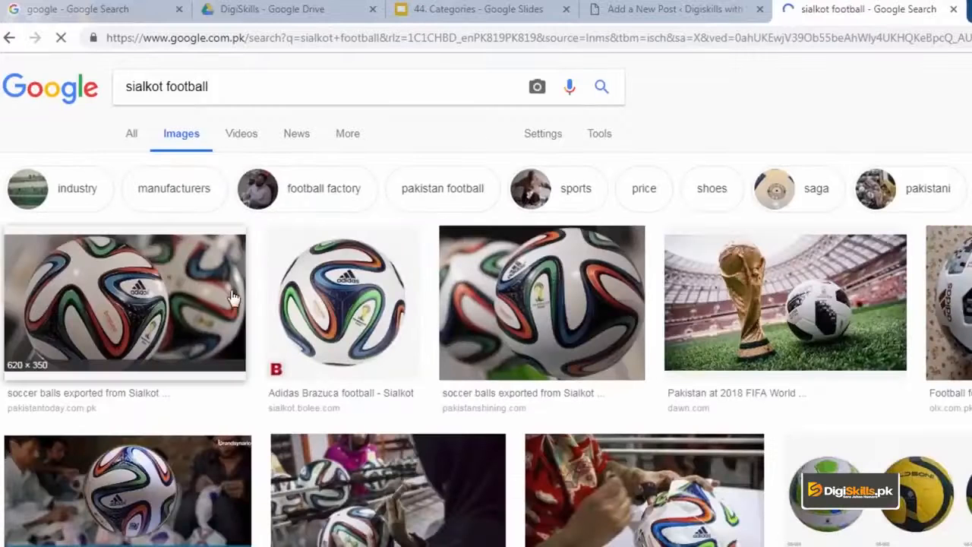
# Step: Save the first football image from the results to the Desktop as the JPEG file download
pyautogui.click(194, 291)
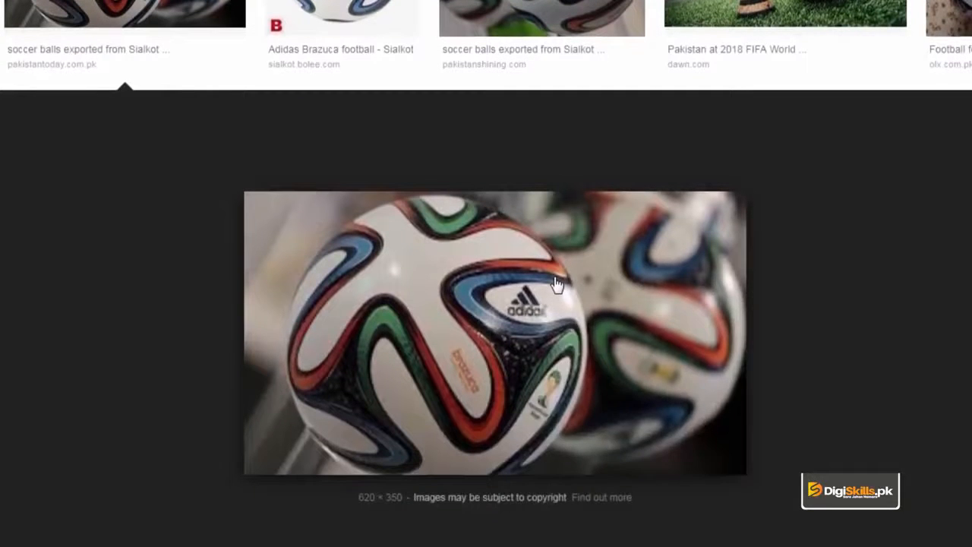
pyautogui.rightClick(555, 278)
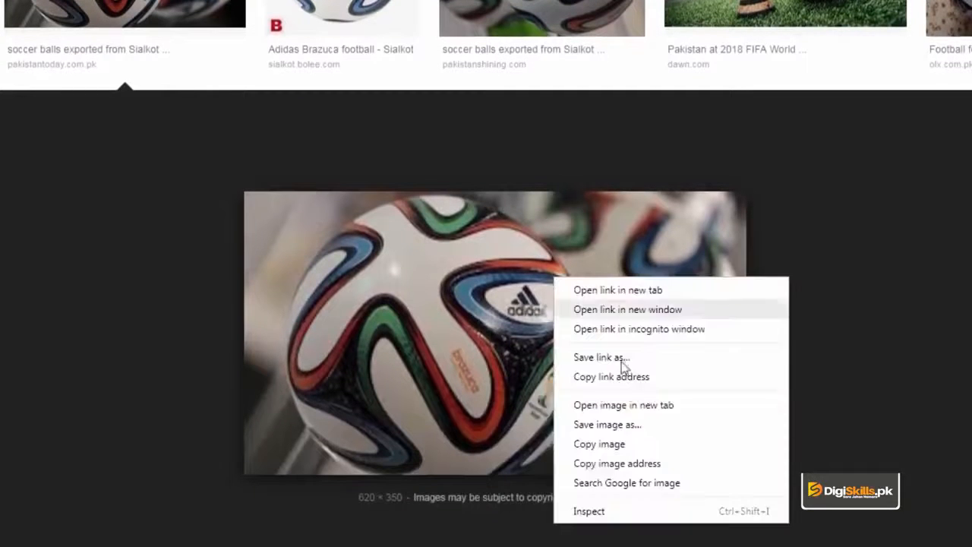
pyautogui.click(653, 434)
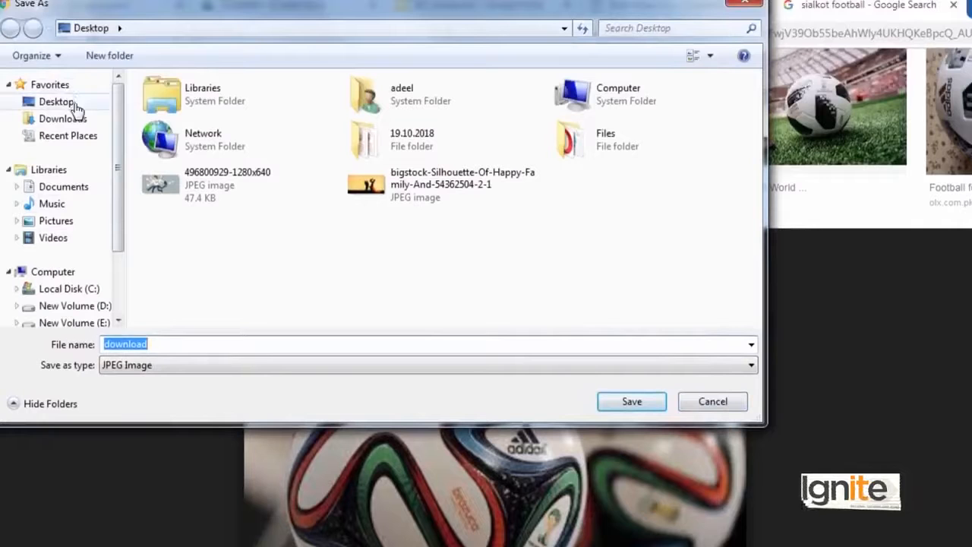
pyautogui.click(76, 106)
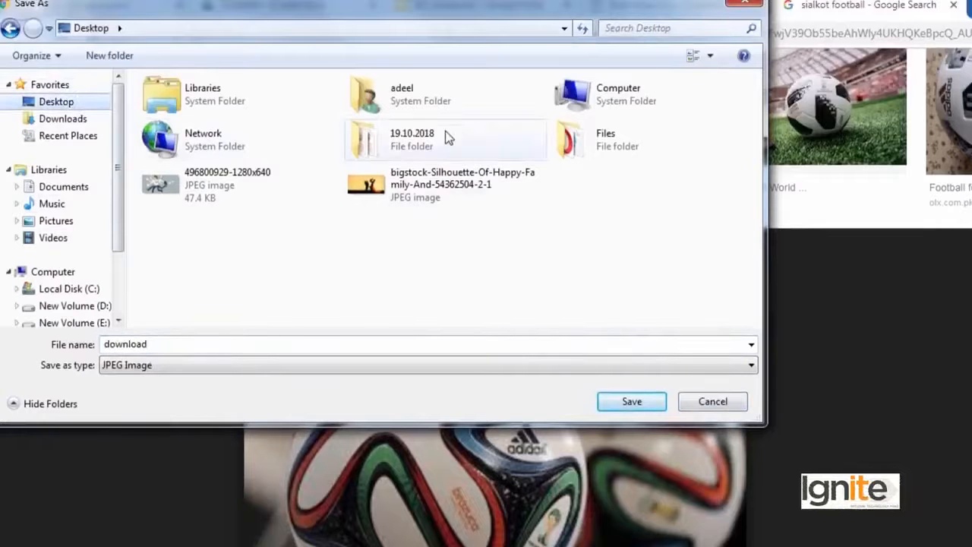
pyautogui.click(618, 400)
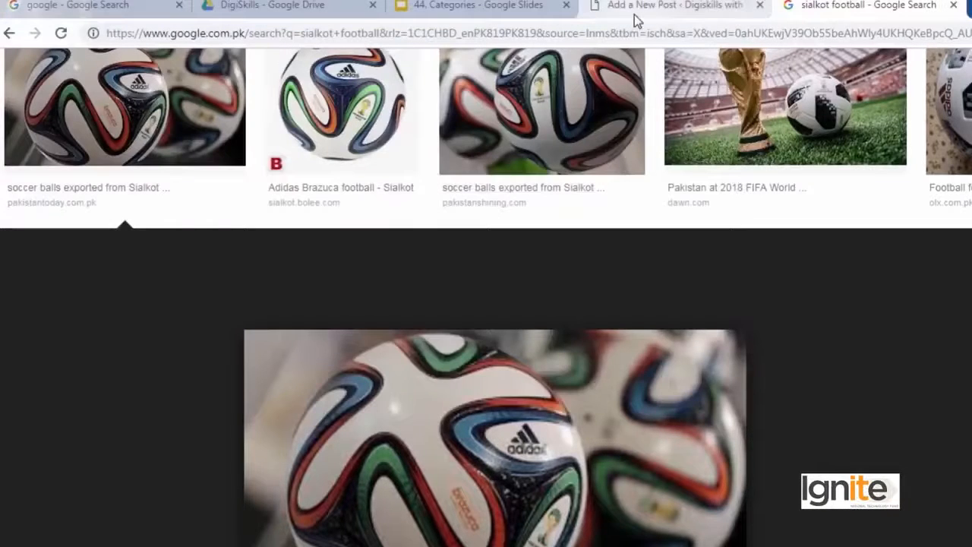
# Step: Return to the new post, upload the download image from the Desktop and insert it into the post
pyautogui.click(641, 6)
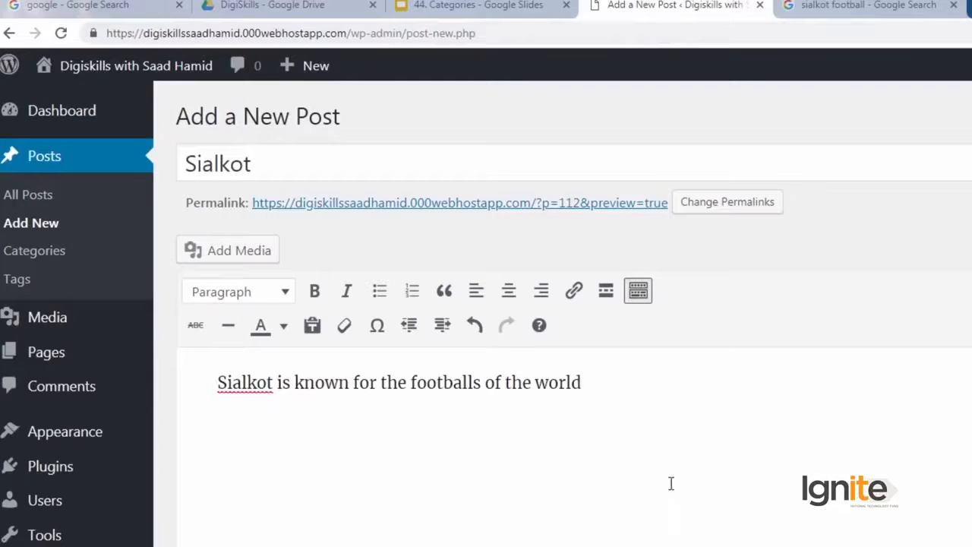
pyautogui.click(270, 257)
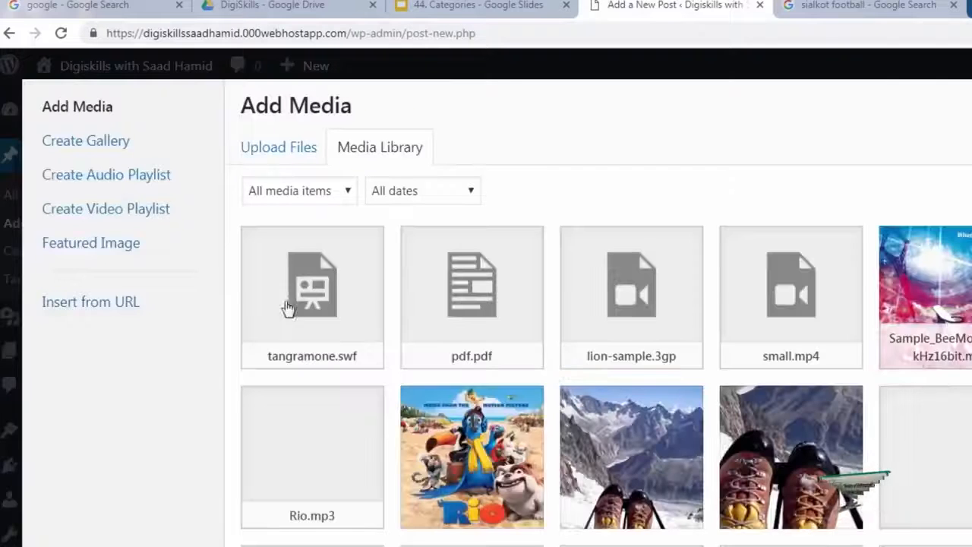
pyautogui.click(275, 146)
pyautogui.click(874, 447)
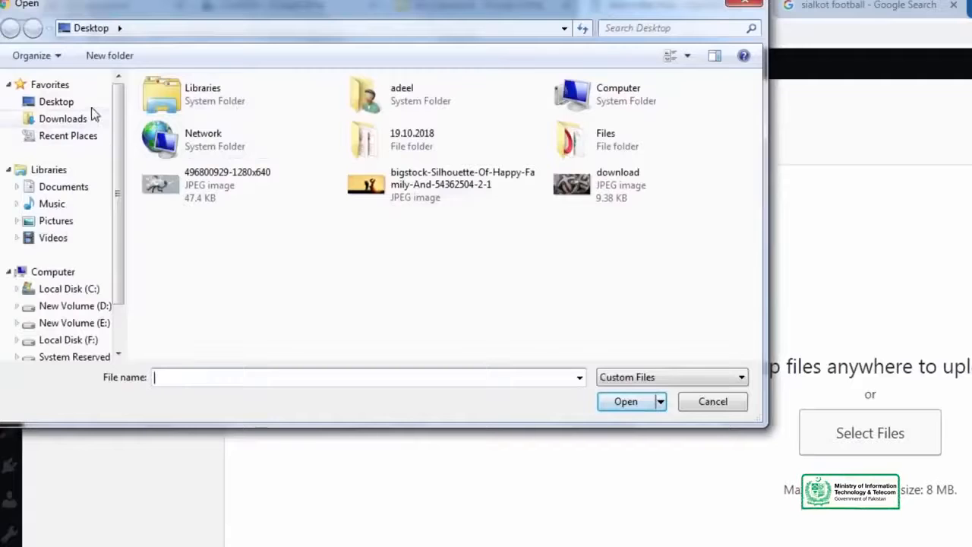
pyautogui.click(91, 105)
pyautogui.doubleClick(589, 201)
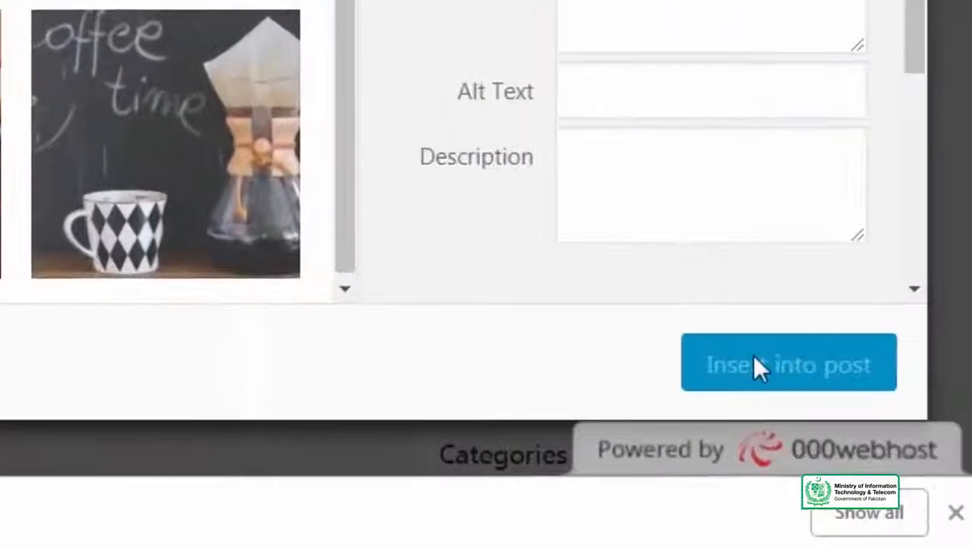
pyautogui.click(754, 371)
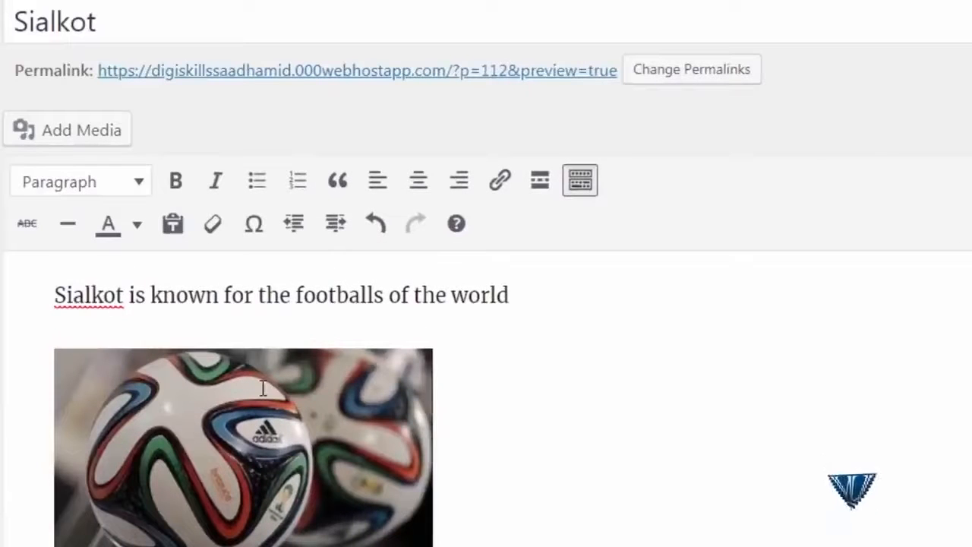
pyautogui.click(263, 389)
pyautogui.click(303, 312)
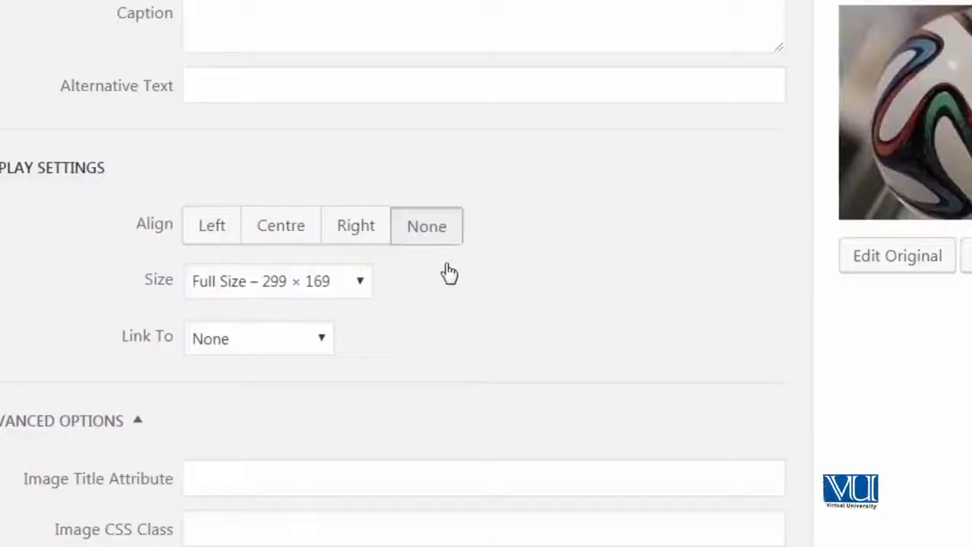
pyautogui.click(327, 283)
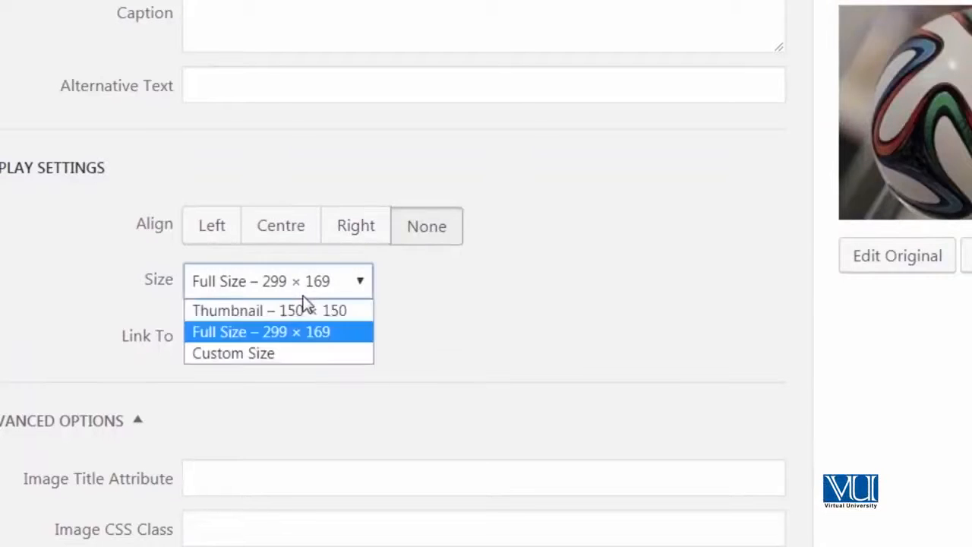
pyautogui.click(608, 381)
pyautogui.click(732, 427)
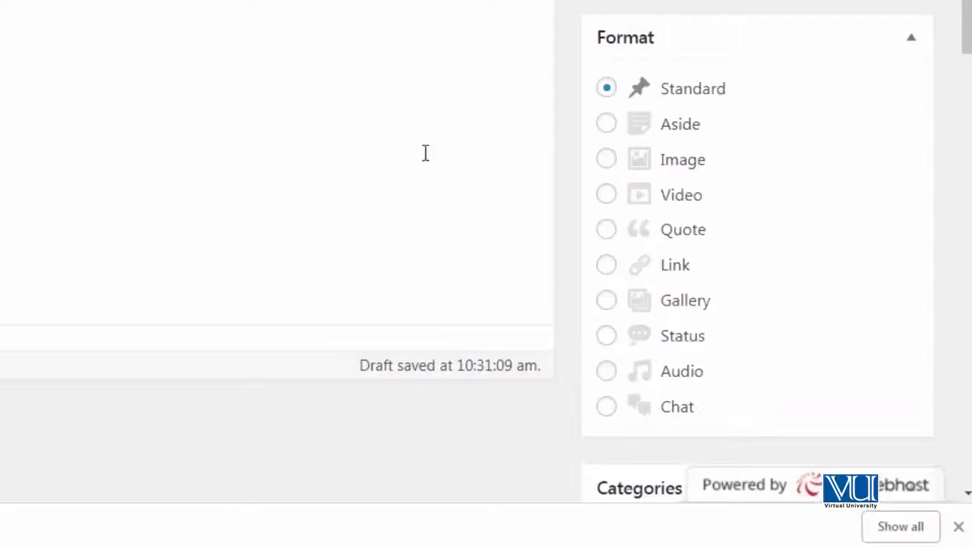
# Step: Add a new category Sialkot under the parent Pakistan from within the post's category settings
pyautogui.scroll(-5, 725, 152)
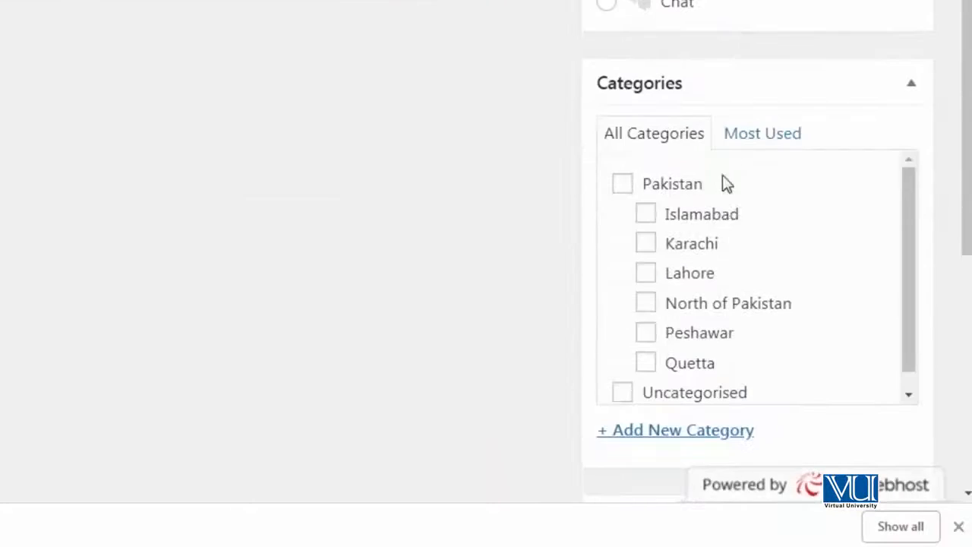
pyautogui.click(684, 431)
pyautogui.scroll(-3, 673, 440)
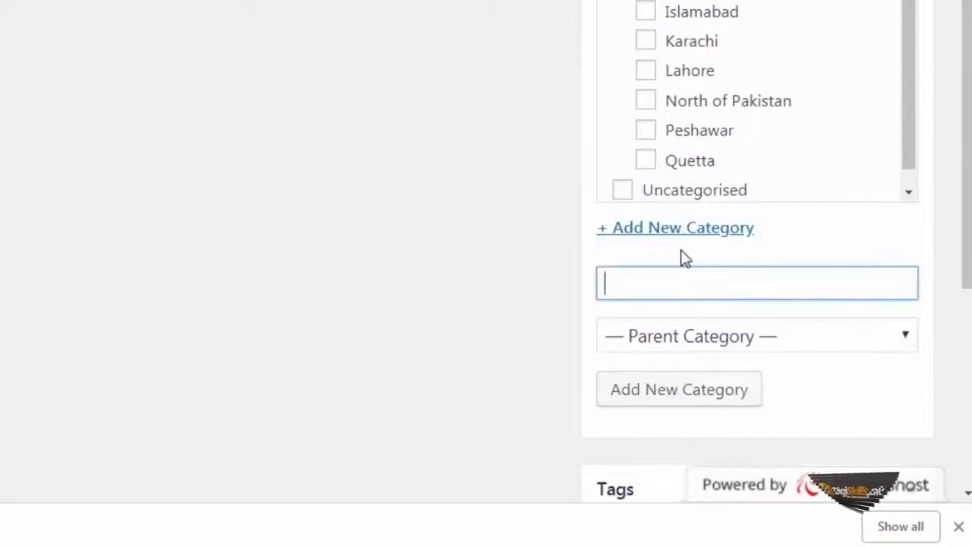
pyautogui.click(694, 335)
pyautogui.click(702, 133)
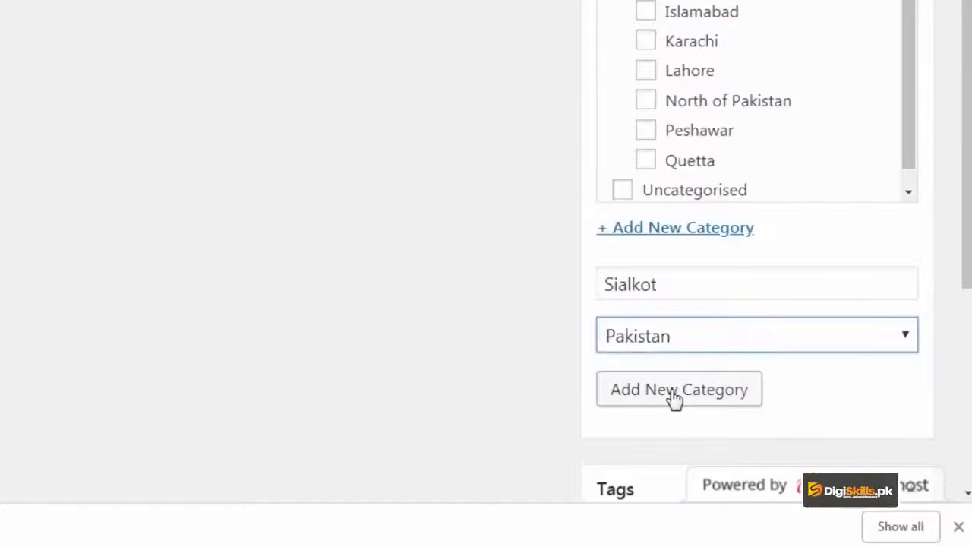
pyautogui.click(674, 391)
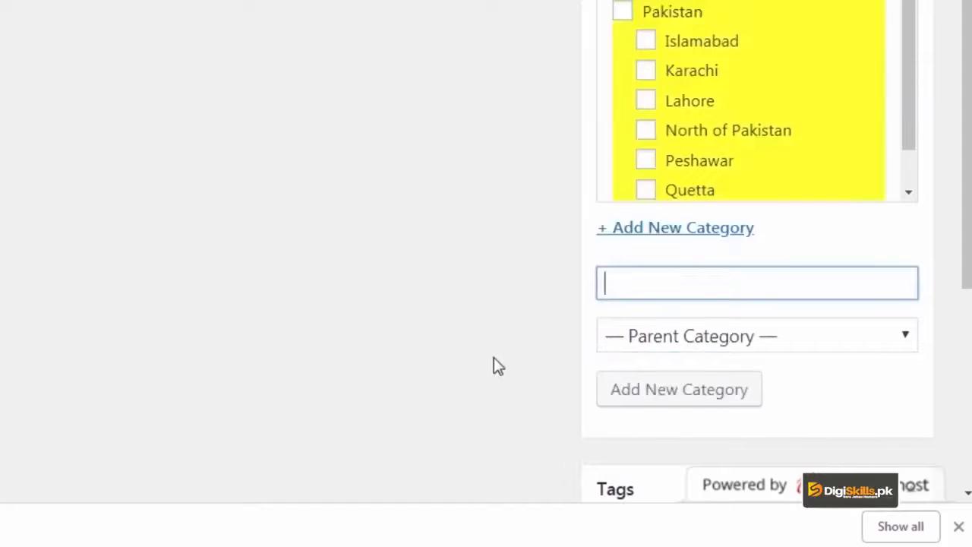
# Step: Publish the Sialkot post and view the live site in a new browser tab
pyautogui.scroll(10, 494, 361)
pyautogui.scroll(2, 787, 82)
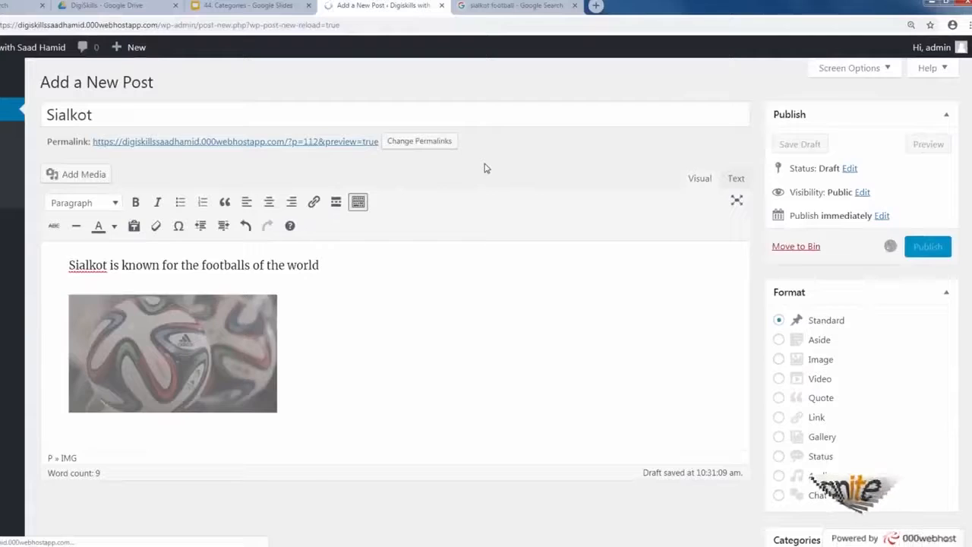
pyautogui.rightClick(42, 43)
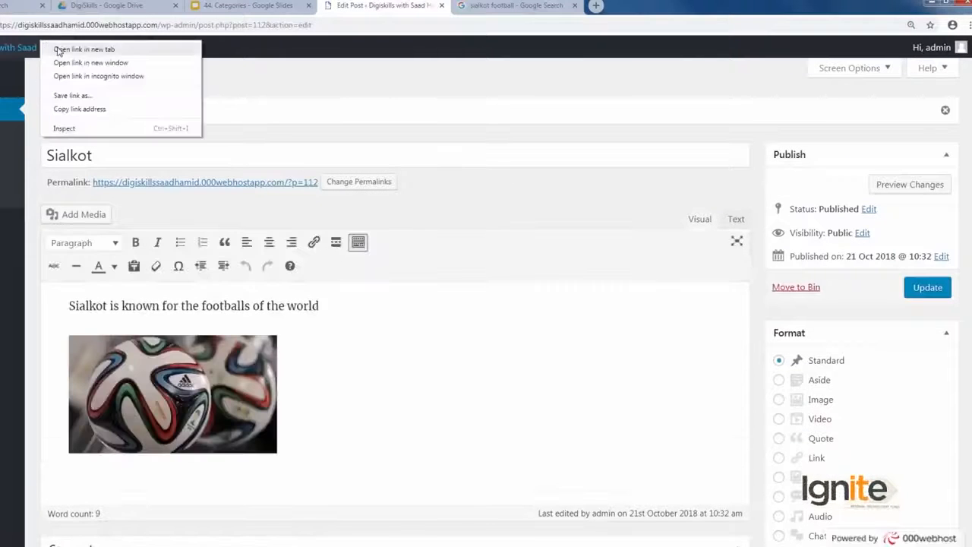
pyautogui.click(58, 50)
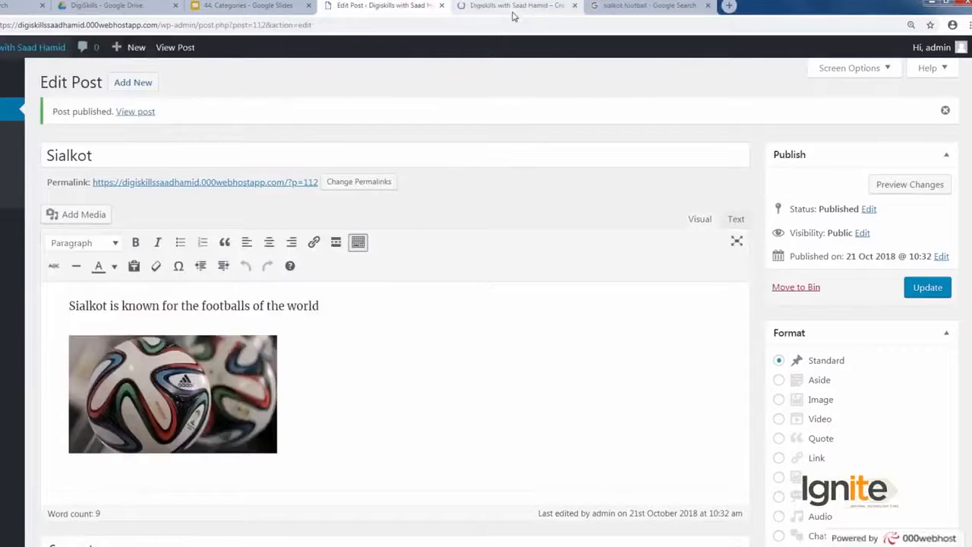
pyautogui.click(513, 8)
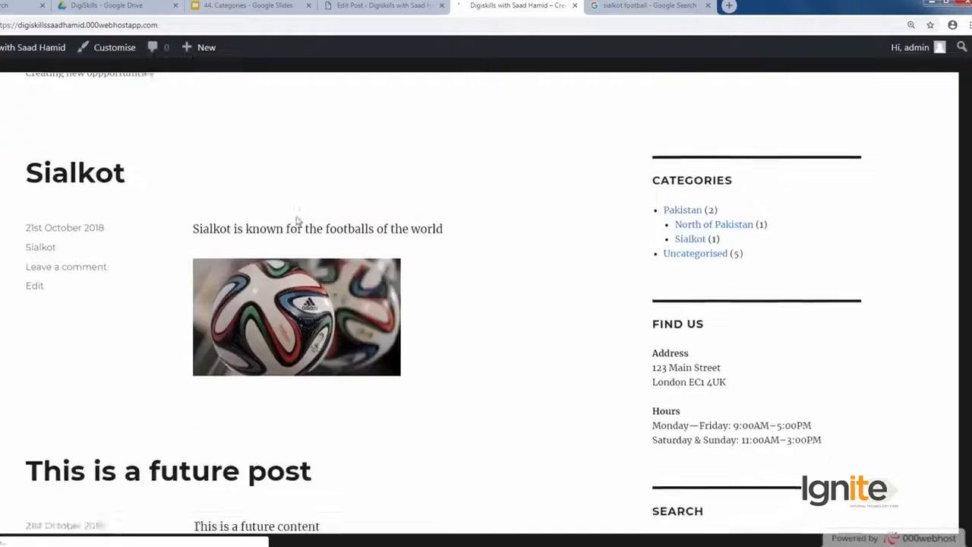
# Step: Examine the published Sialkot post and the category list on the live site, and open the Sialkot category page
pyautogui.scroll(-1, 297, 220)
pyautogui.scroll(2, 297, 220)
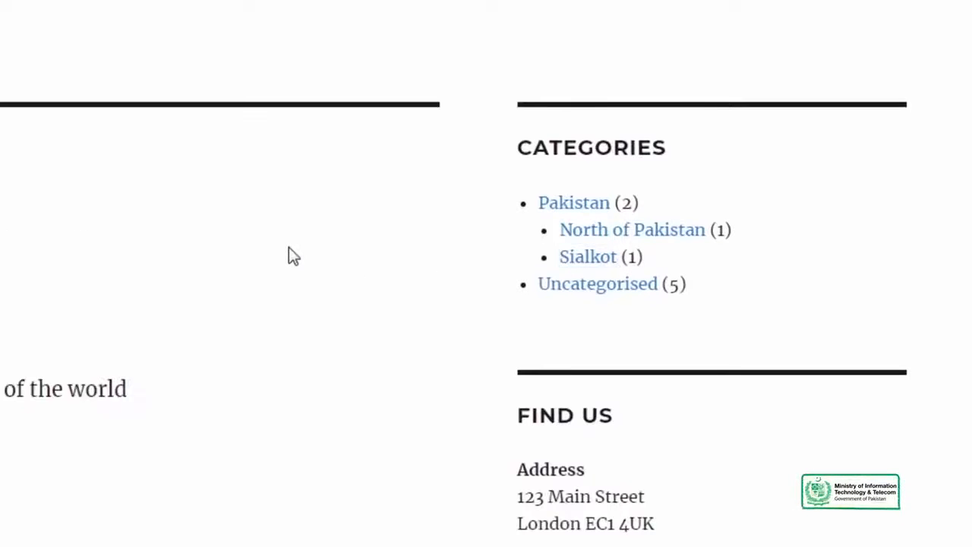
pyautogui.scroll(-3, 289, 247)
pyautogui.scroll(3, 289, 247)
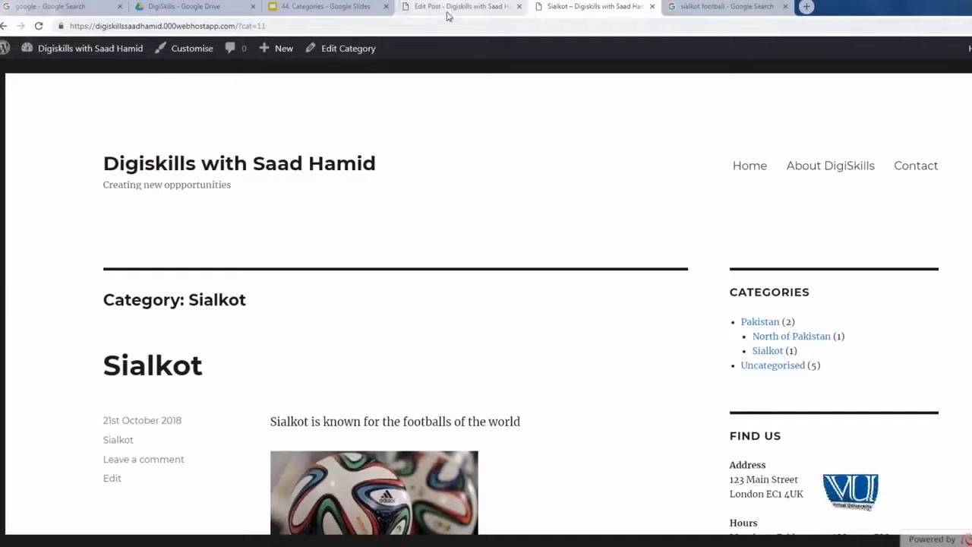
# Step: Return to the WordPress admin, search new plugins for "remove category url", and install and activate Remove Category URL
pyautogui.click(450, 9)
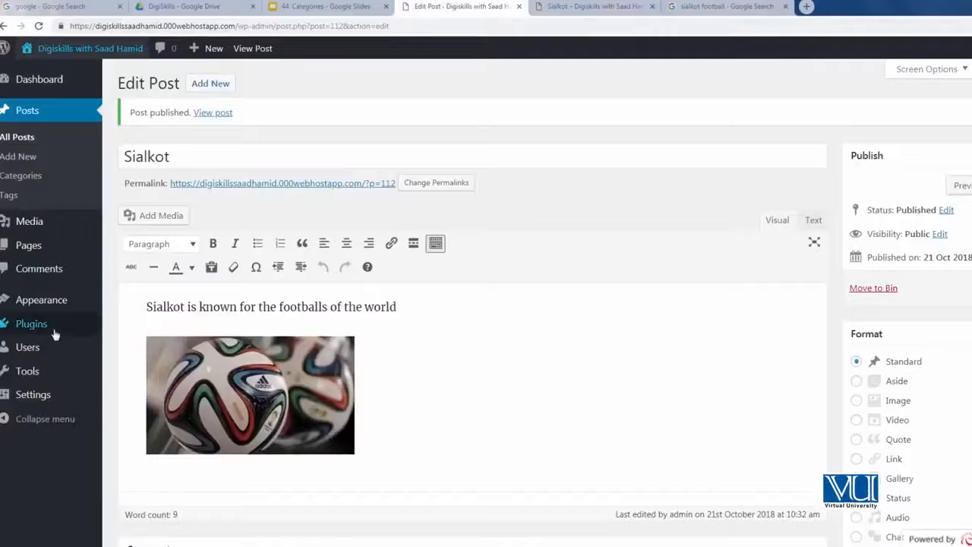
pyautogui.click(130, 345)
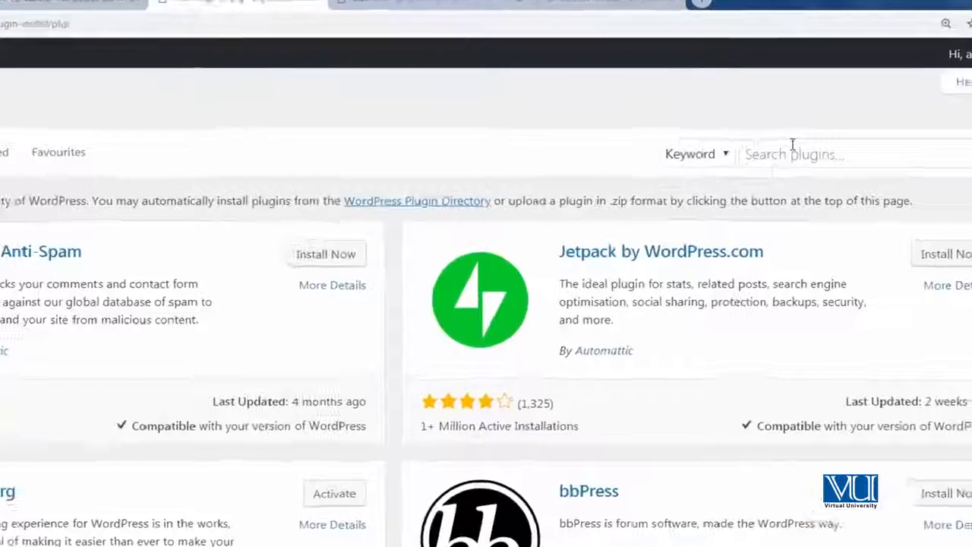
pyautogui.click(875, 119)
pyautogui.write('remove c')
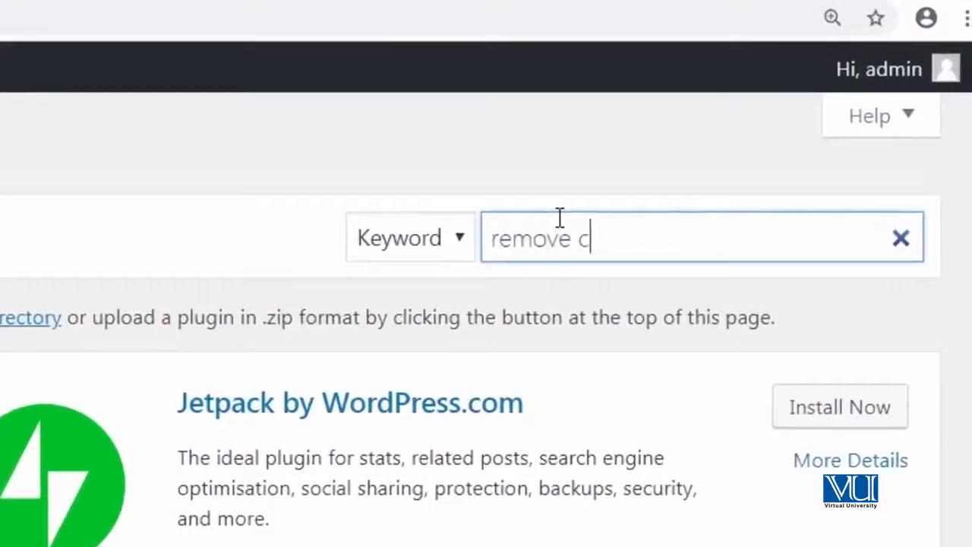
pyautogui.write('ategory url')
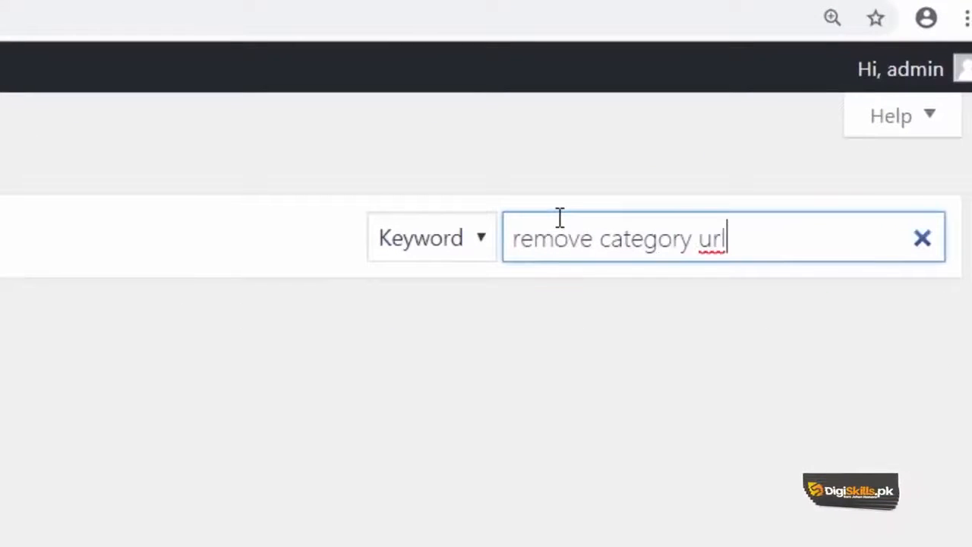
pyautogui.click(532, 195)
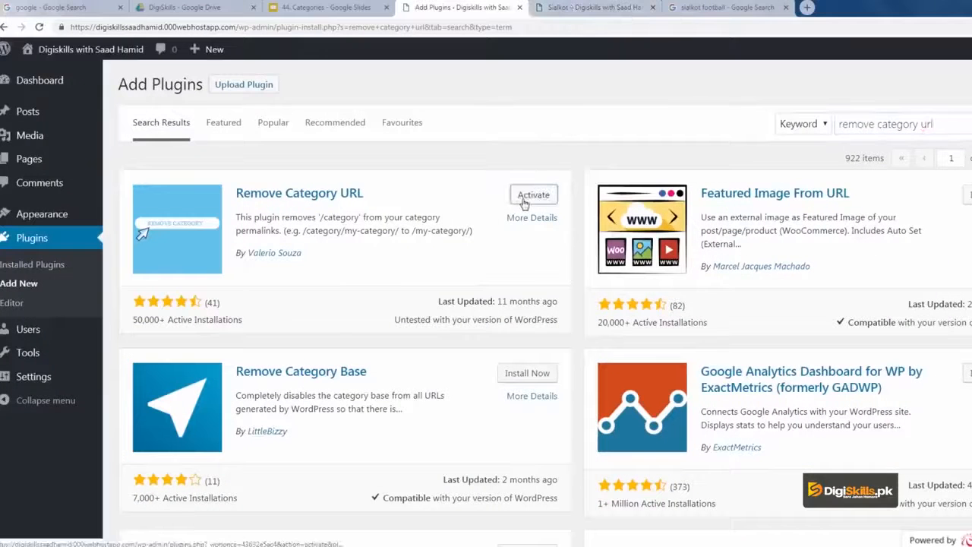
pyautogui.click(523, 199)
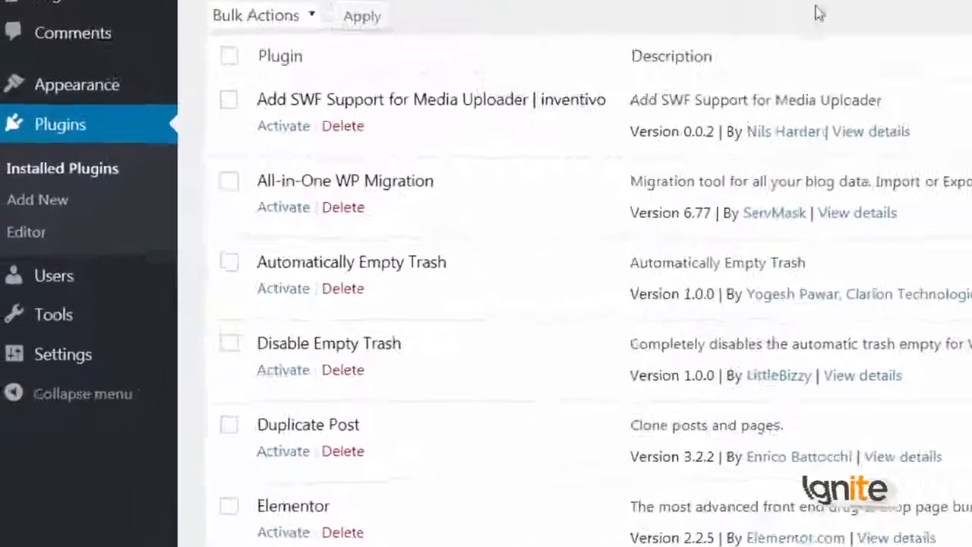
# Step: Set the site's permalink structure to Day and name and save the settings
pyautogui.moveTo(167, 371)
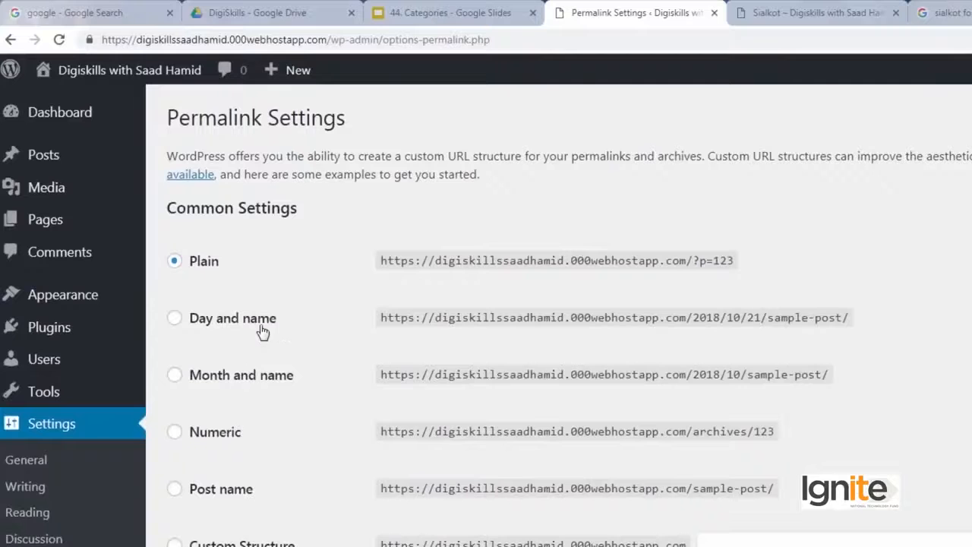
pyautogui.click(176, 319)
pyautogui.scroll(-3, 262, 332)
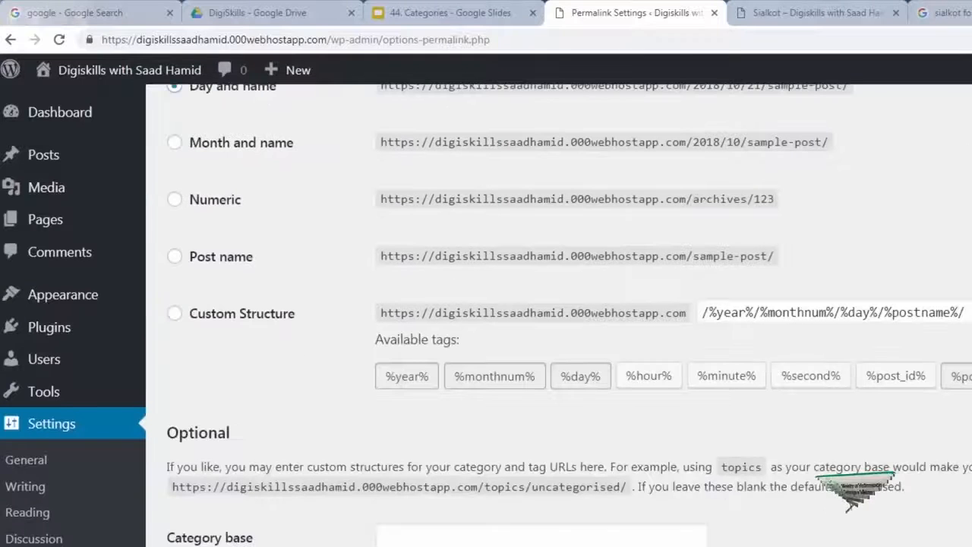
# Step: Reopen the Sialkot category page on the live site and examine its web address
pyautogui.click(806, 13)
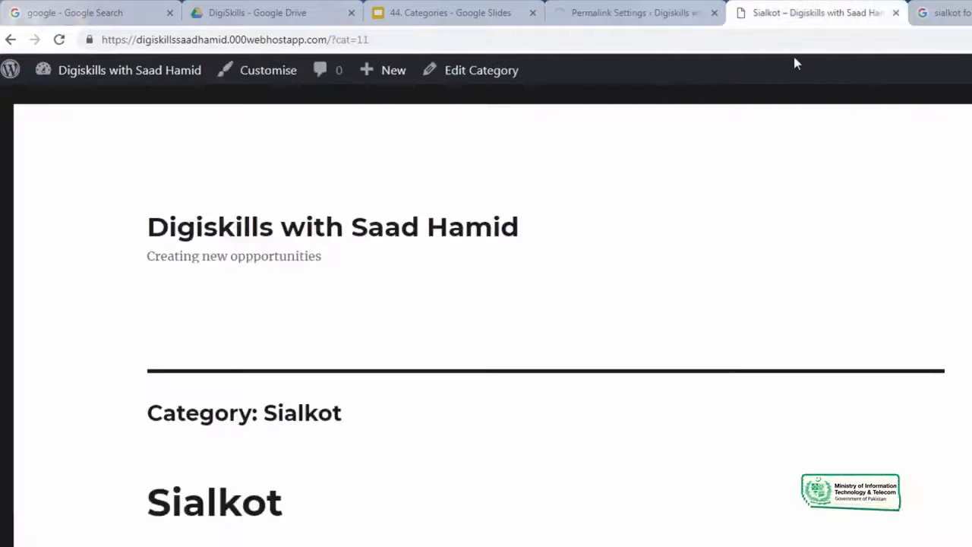
pyautogui.click(810, 37)
pyautogui.click(432, 229)
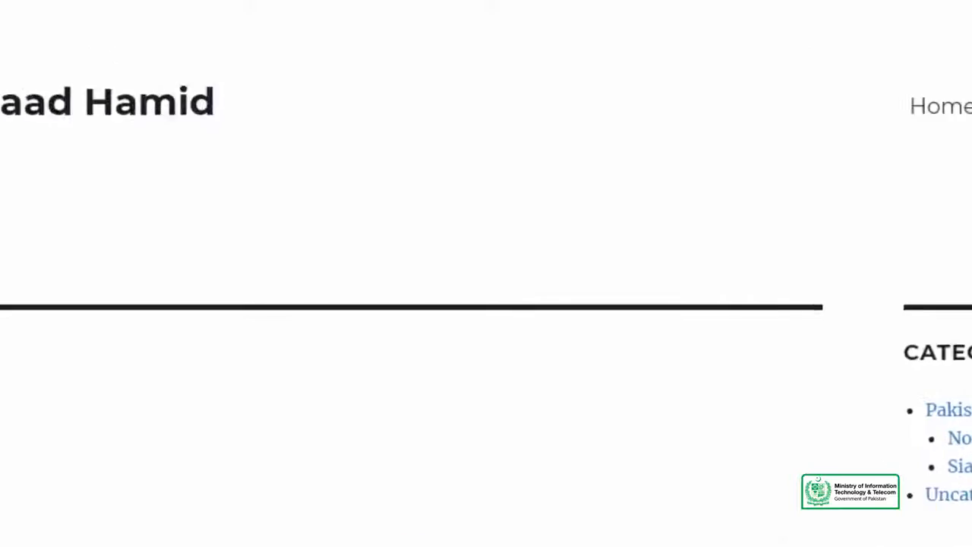
pyautogui.click(393, 14)
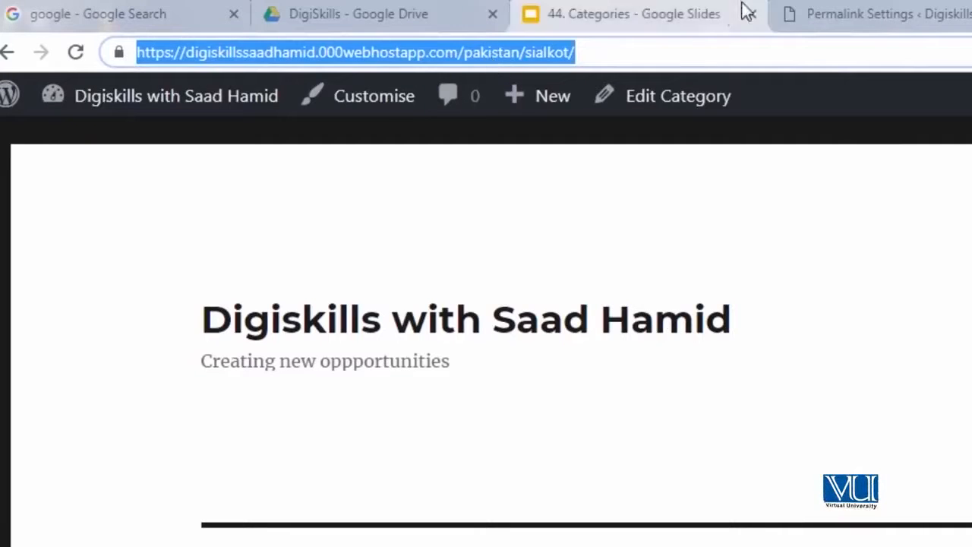
# Step: Go back to the admin's installed plugins and deactivate Remove Category URL
pyautogui.click(901, 11)
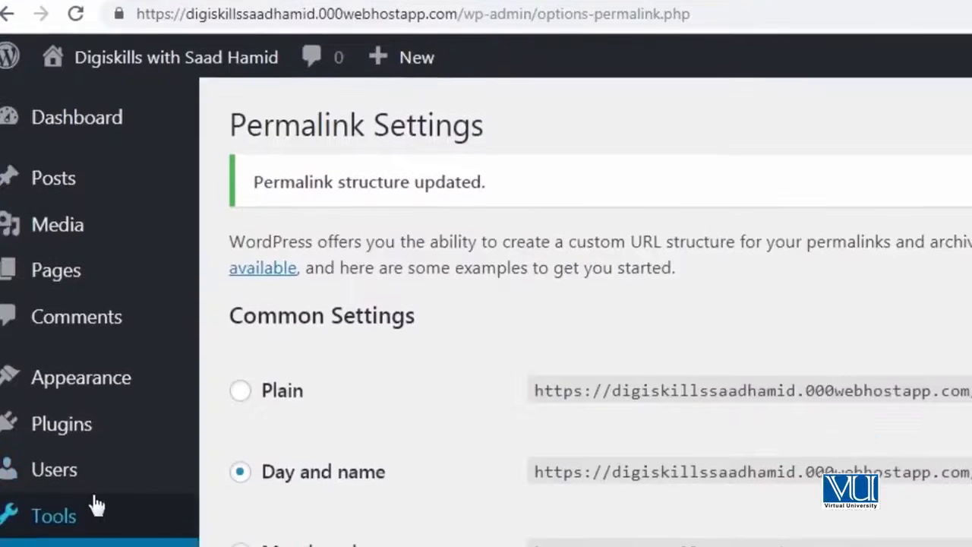
pyautogui.moveTo(110, 461)
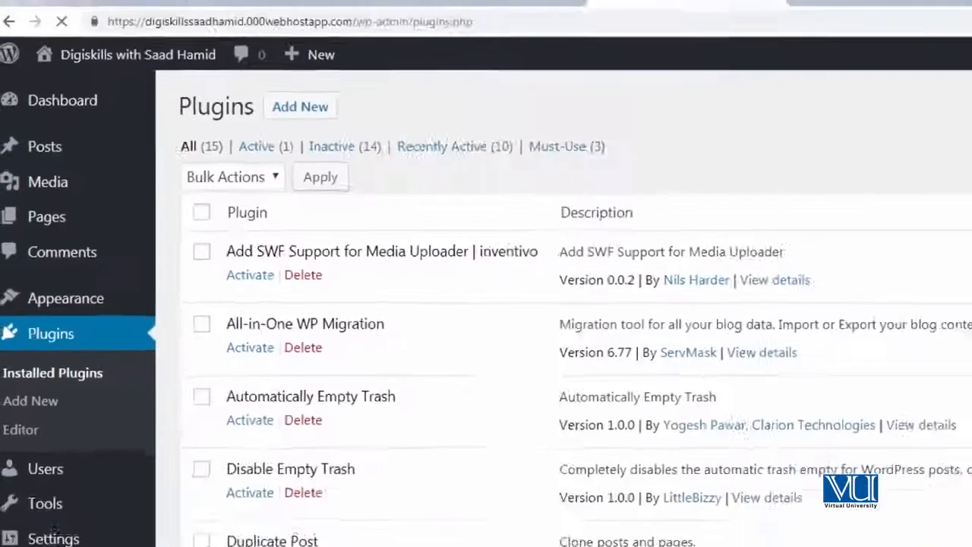
pyautogui.scroll(-2, 878, 431)
pyautogui.scroll(-6, 877, 431)
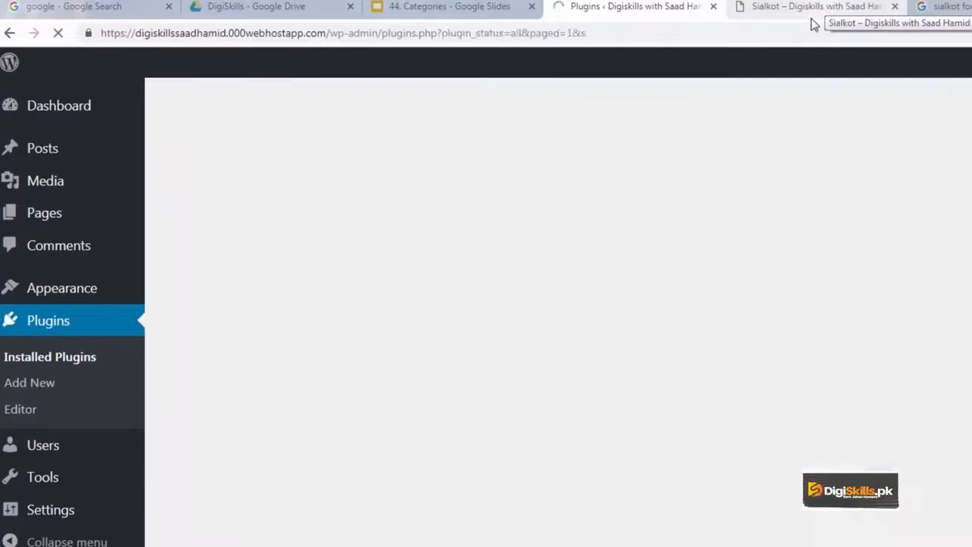
# Step: Reload the live site, open the Sialkot category from the home page and inspect the category part of its address
pyautogui.click(814, 25)
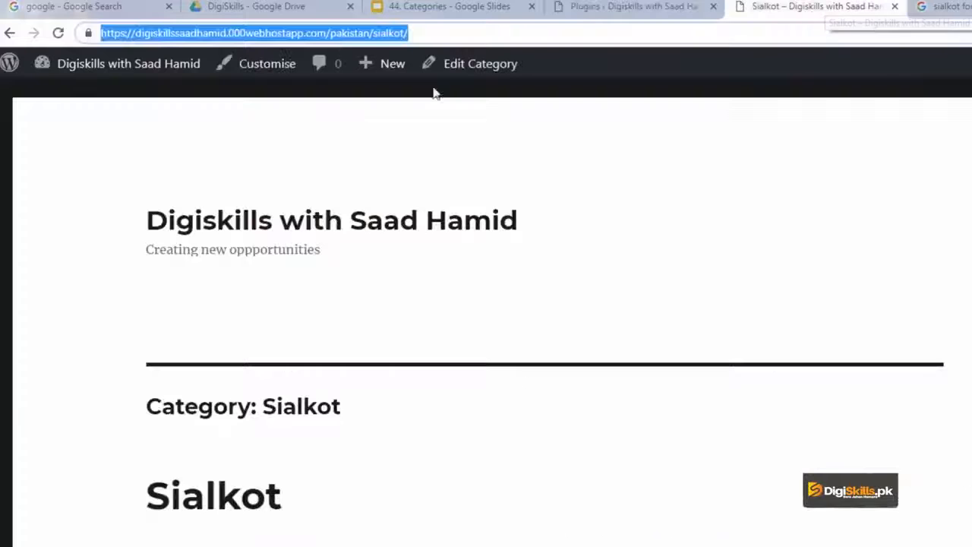
pyautogui.click(58, 33)
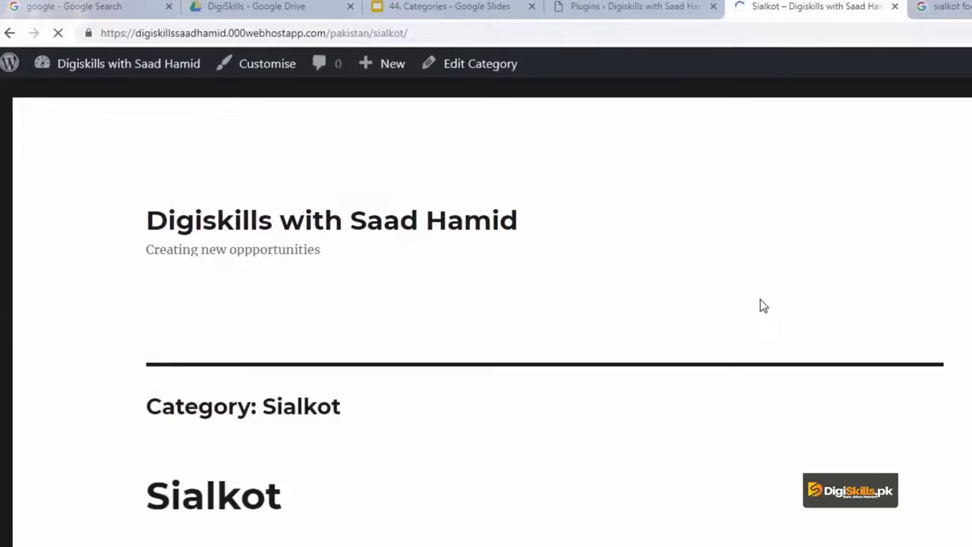
pyautogui.click(862, 193)
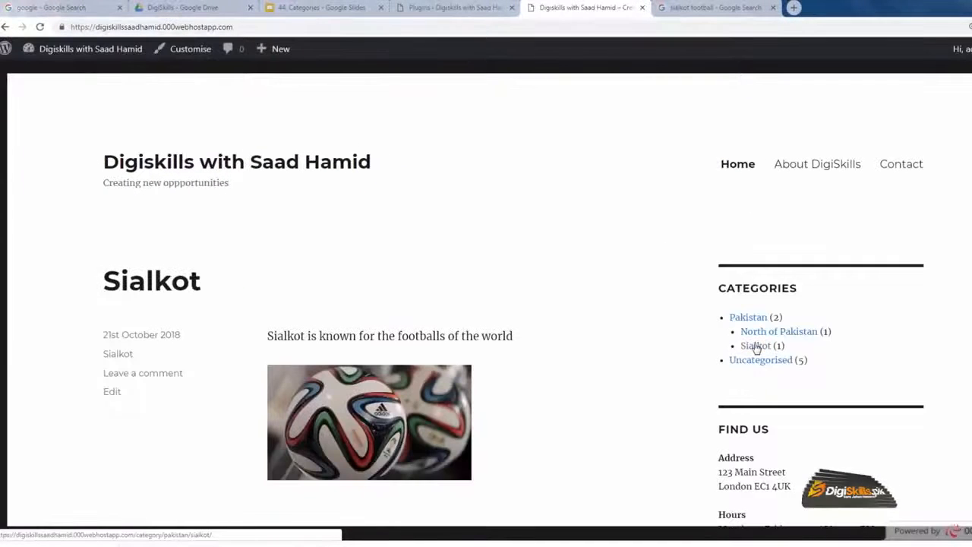
pyautogui.click(756, 348)
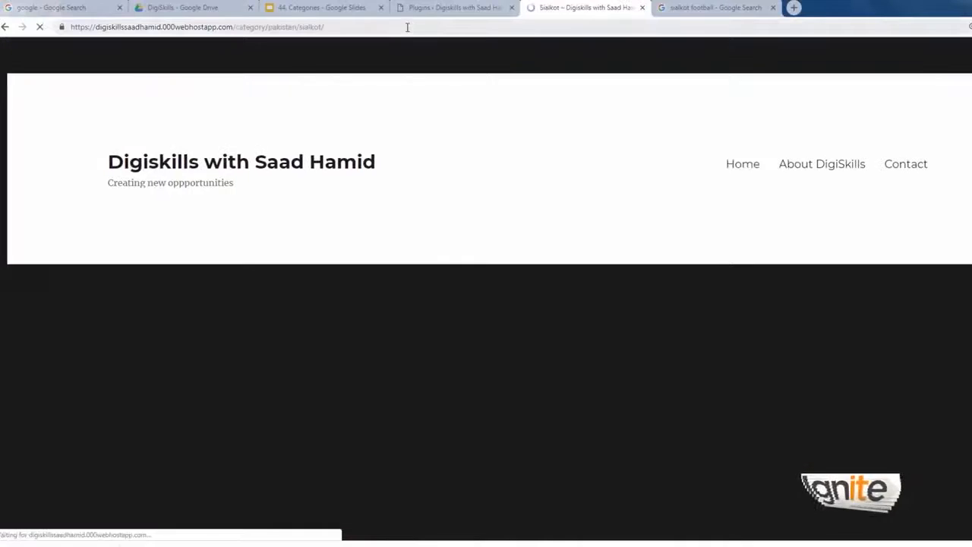
pyautogui.click(359, 27)
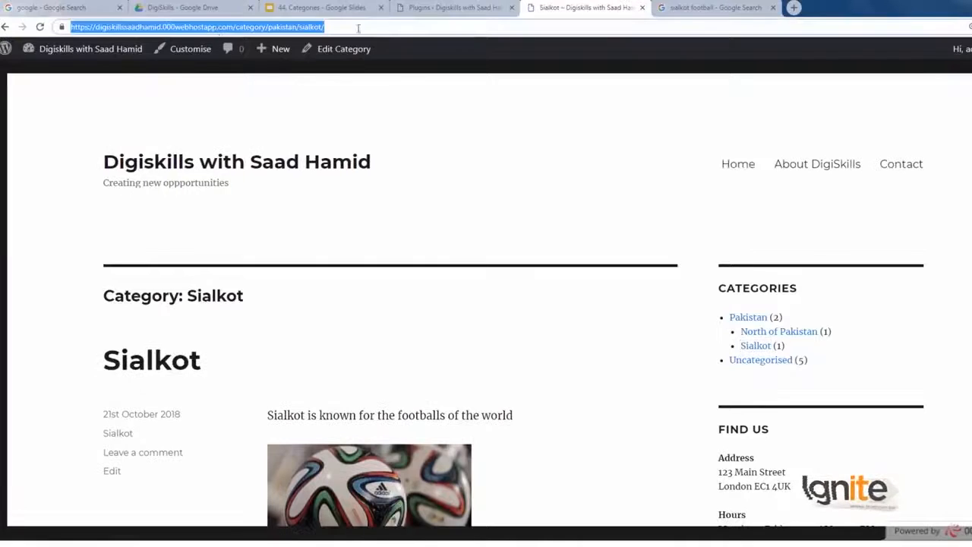
pyautogui.doubleClick(251, 27)
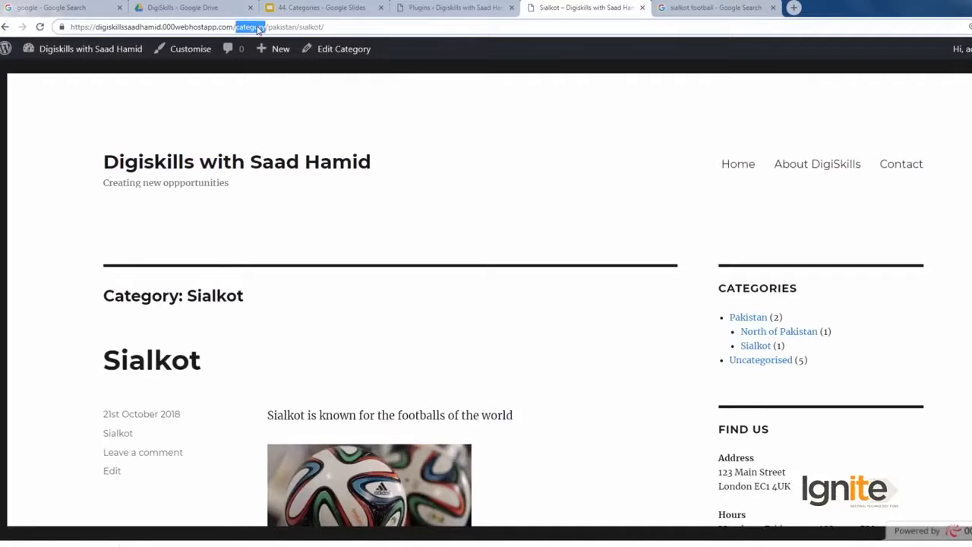
# Step: Search new plugins for "category for pages", then install and activate Create And Assign Categories For Pages
pyautogui.click(454, 8)
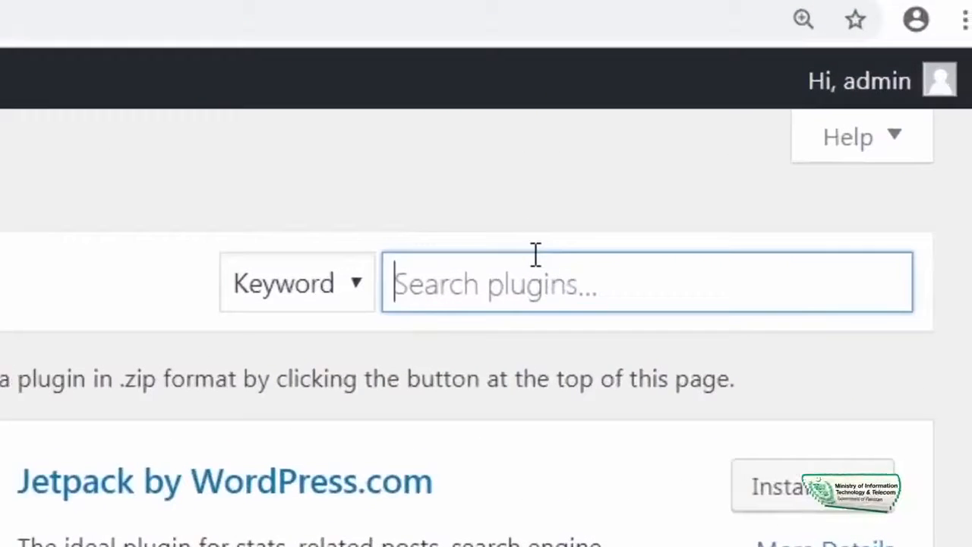
pyautogui.write('categ')
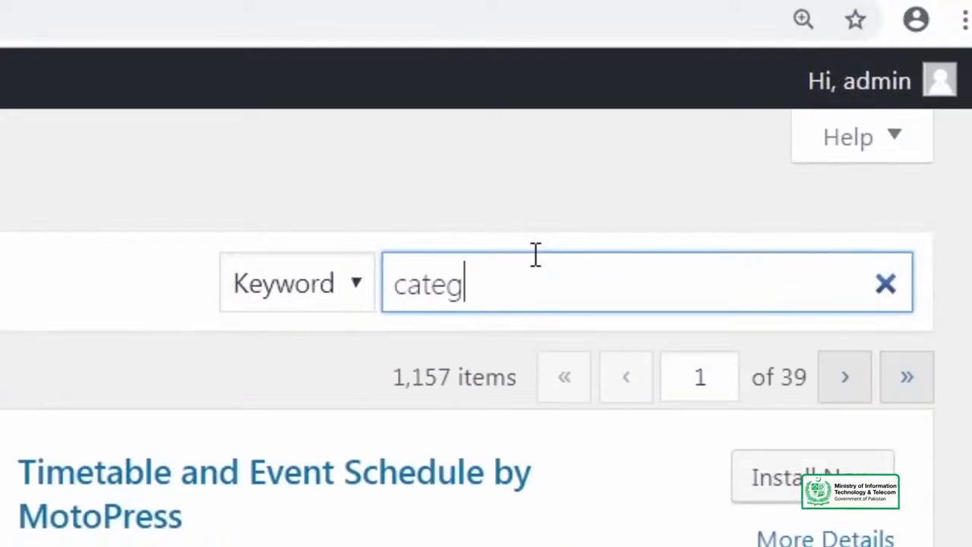
pyautogui.write('ory for pages')
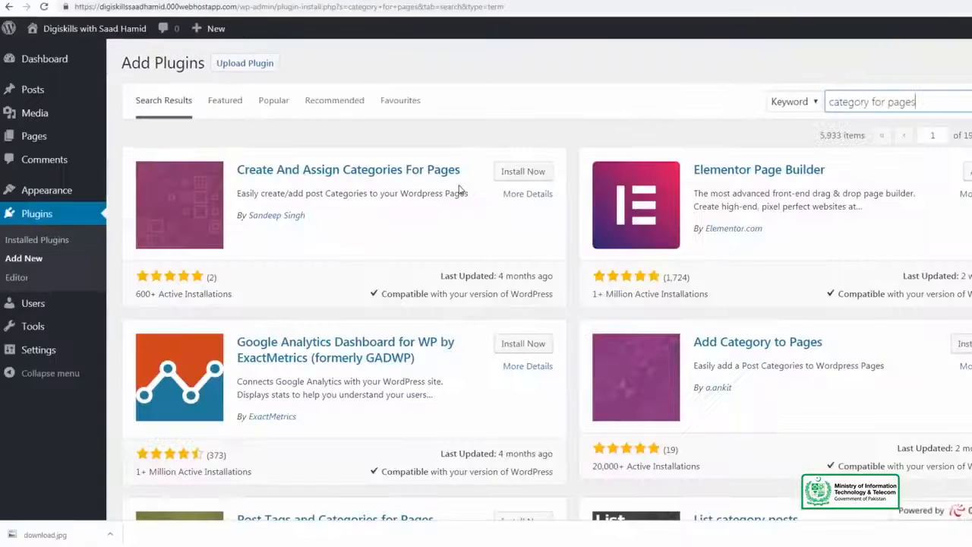
pyautogui.click(515, 173)
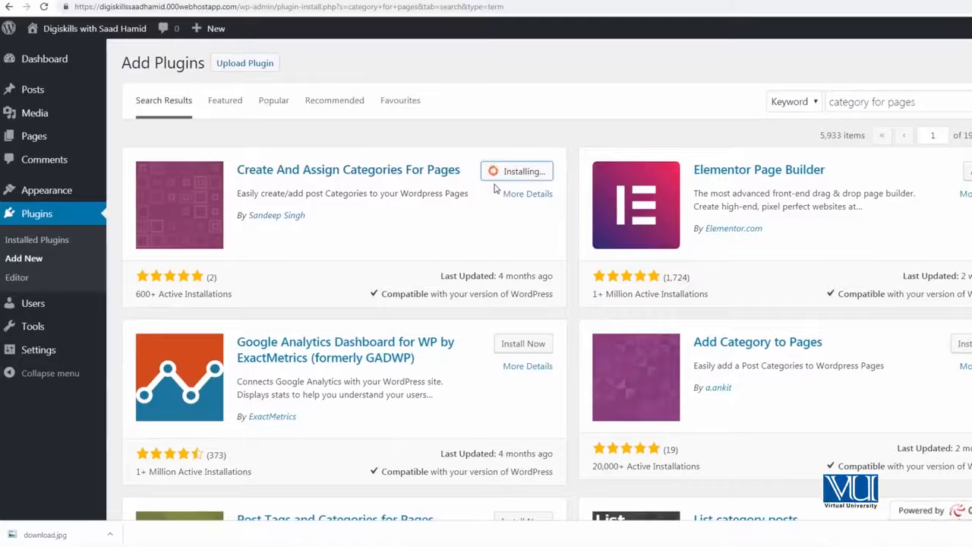
pyautogui.click(518, 177)
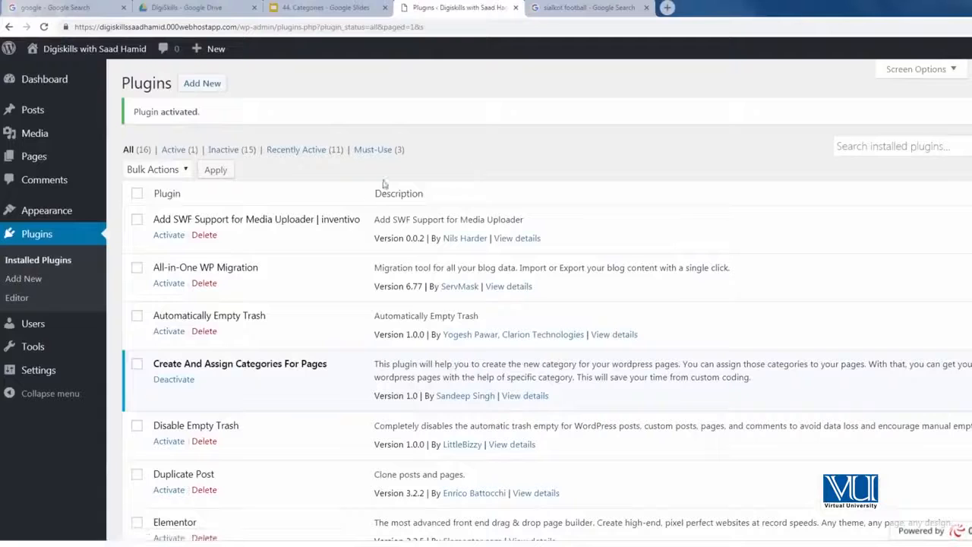
# Step: Open the Categories screen for pages to view the categories available there
pyautogui.moveTo(62, 161)
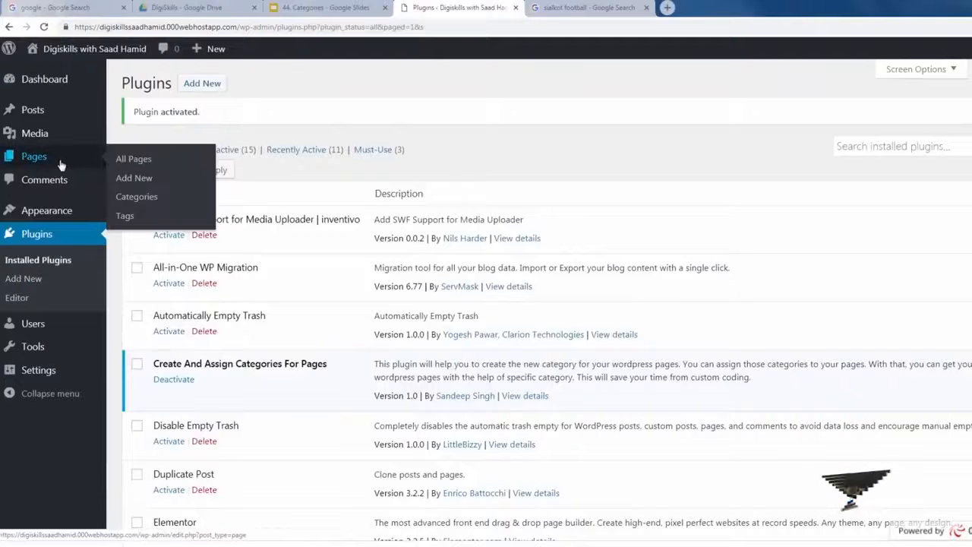
pyautogui.click(136, 200)
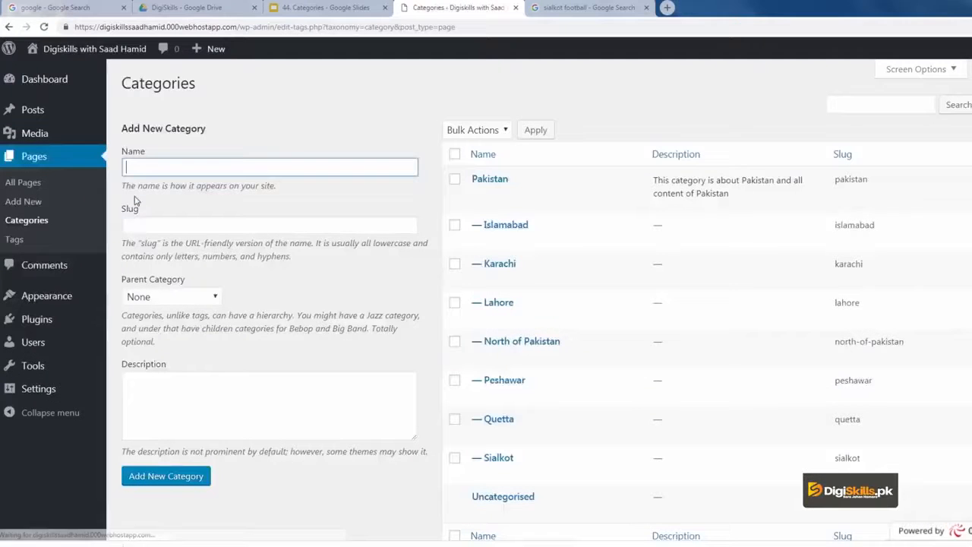
pyautogui.moveTo(107, 291)
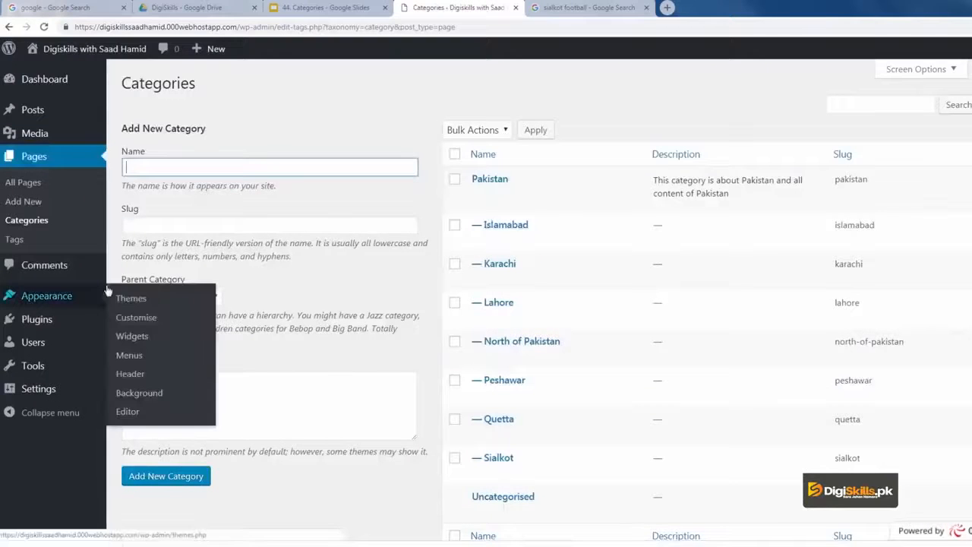